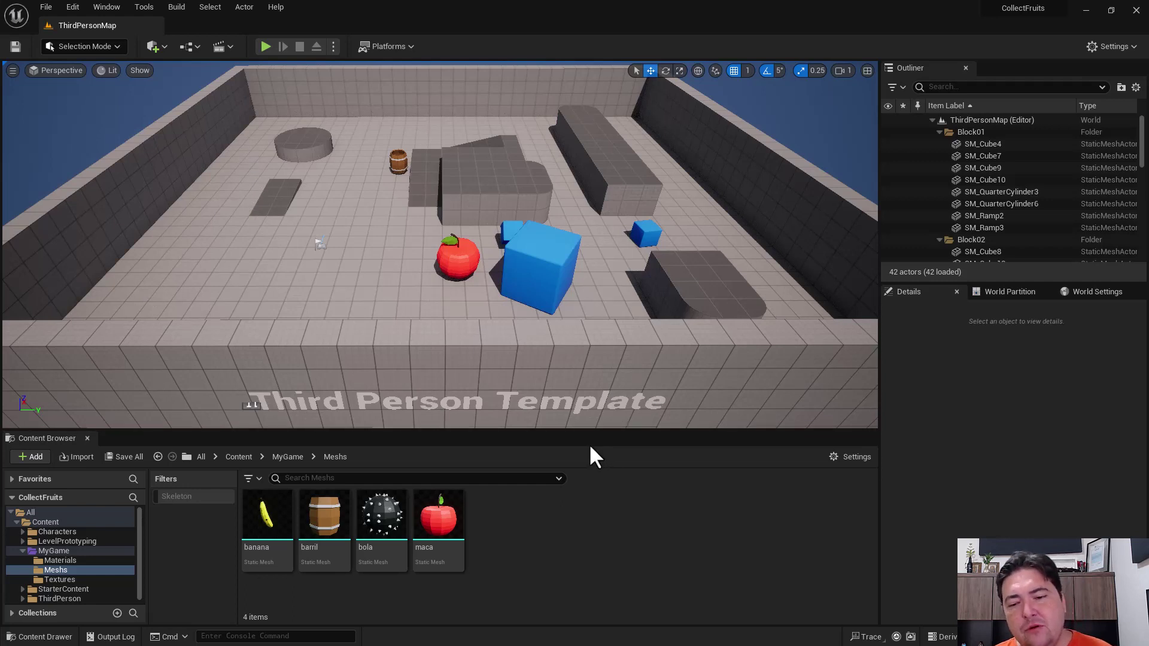
Step: Play-test ThirdPersonMap and jump the character up the ramp into the barrel, then stop
left_click_drag(580, 431, 575, 467)
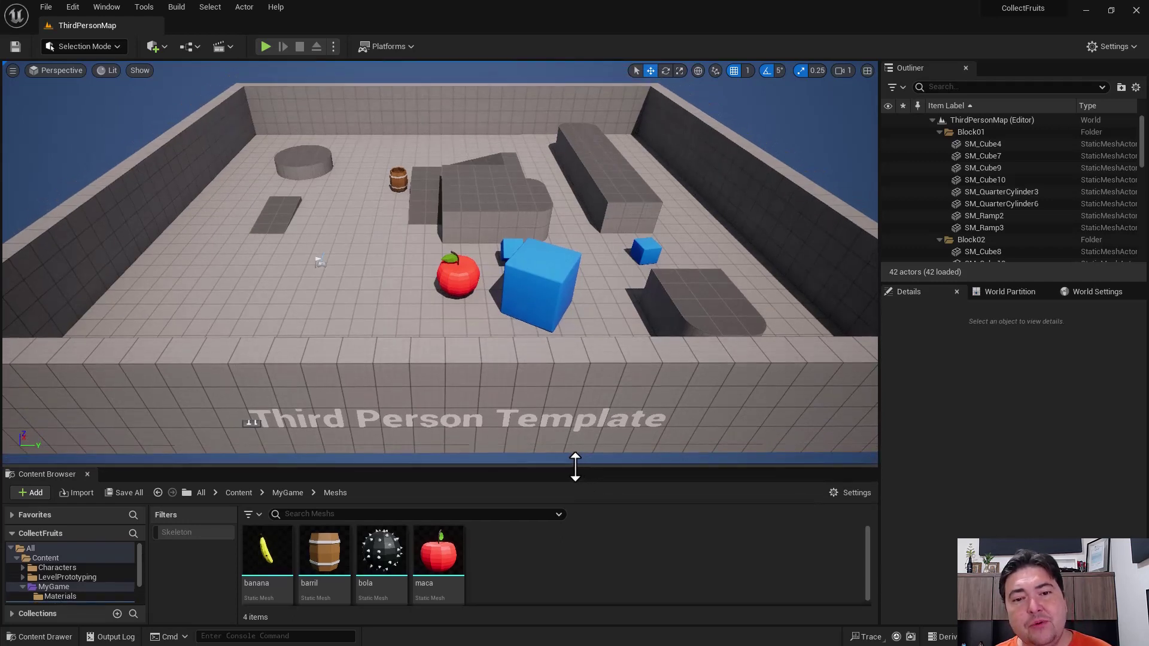
left_click(266, 46)
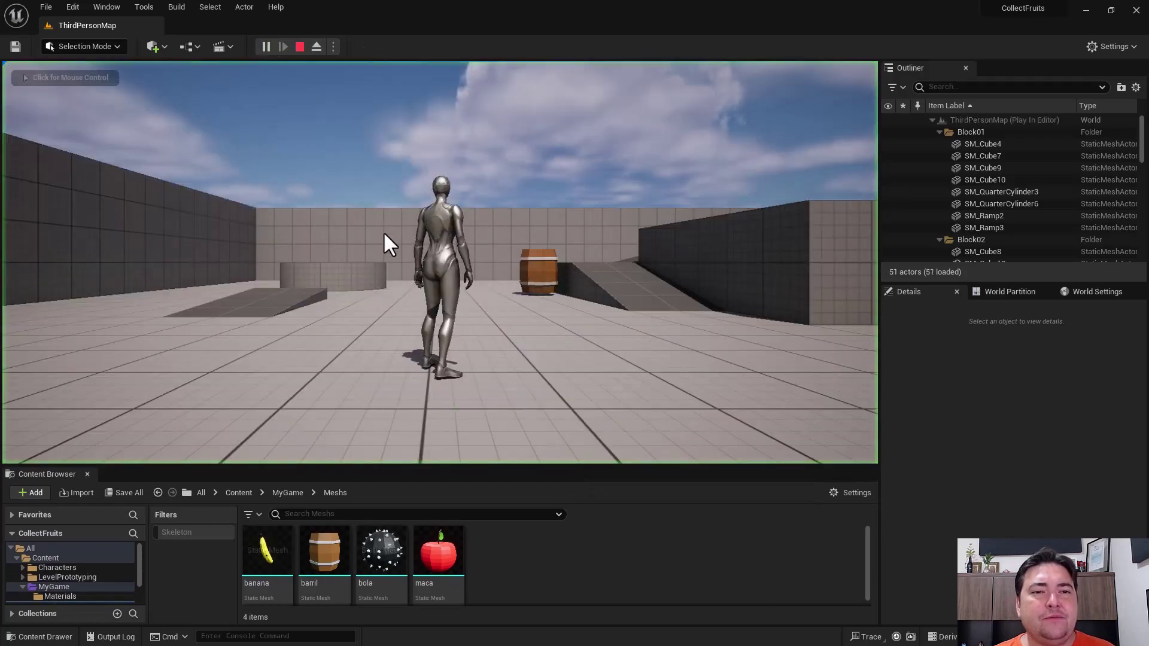
left_click(385, 243)
key("w")
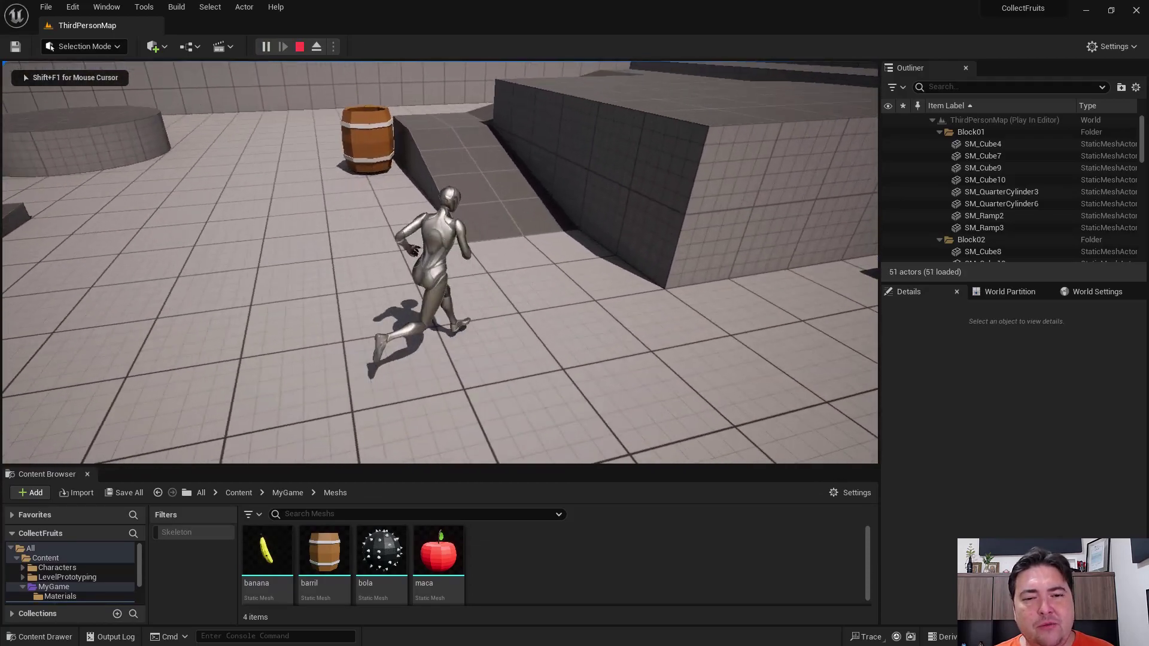
key("w")
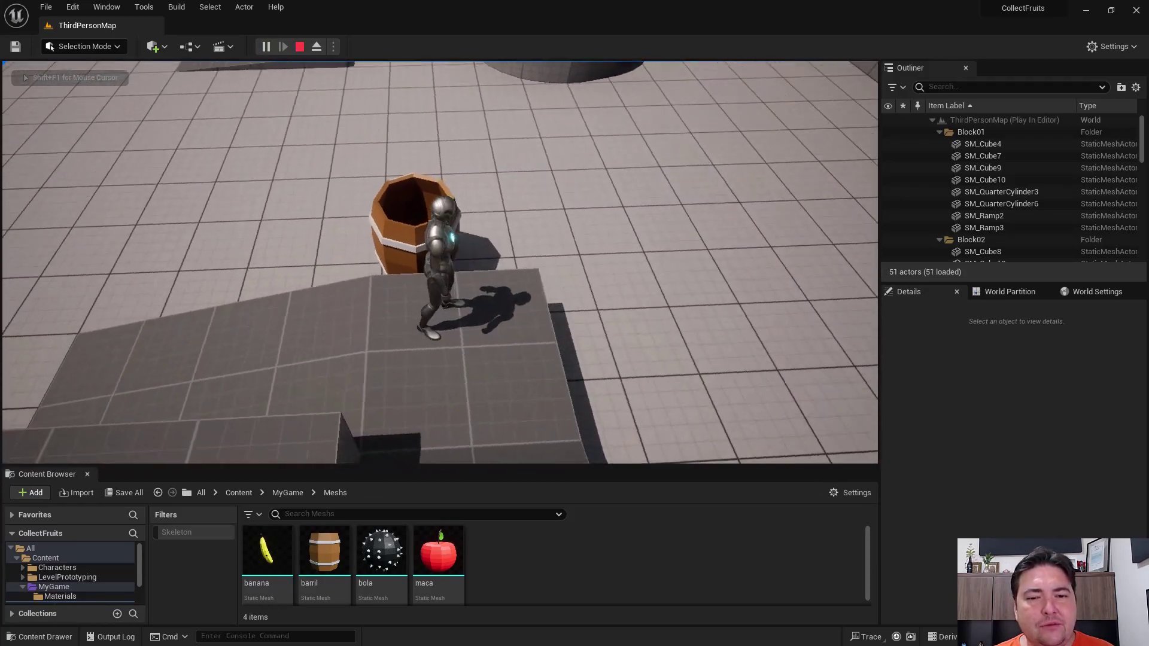
key("space")
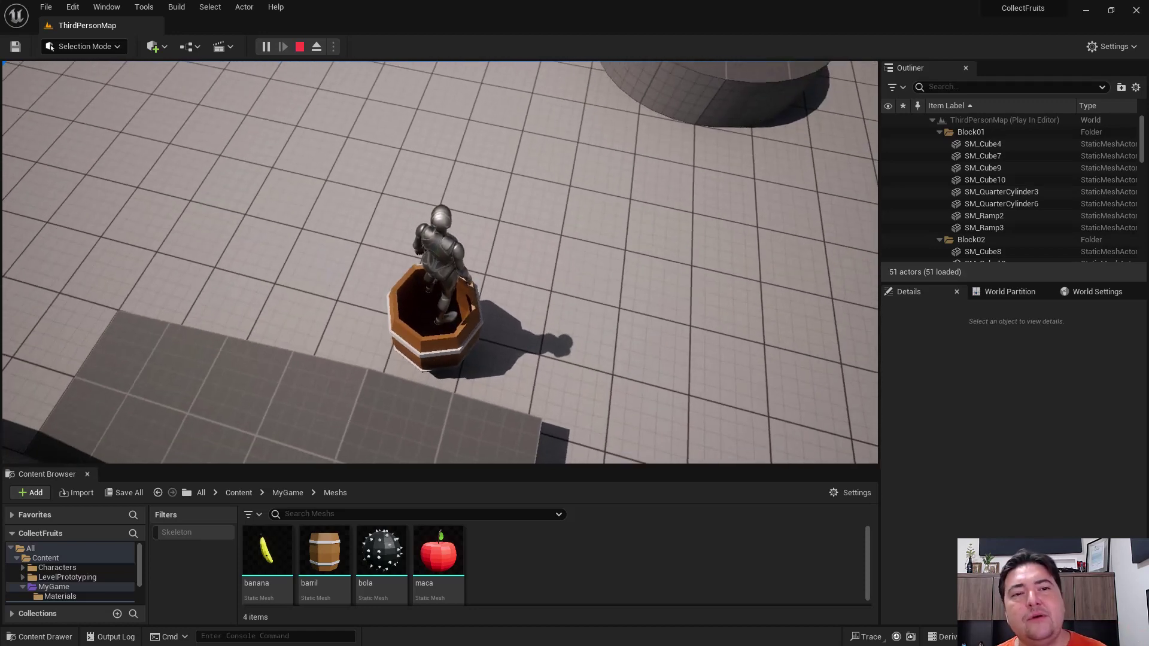
key("Escape")
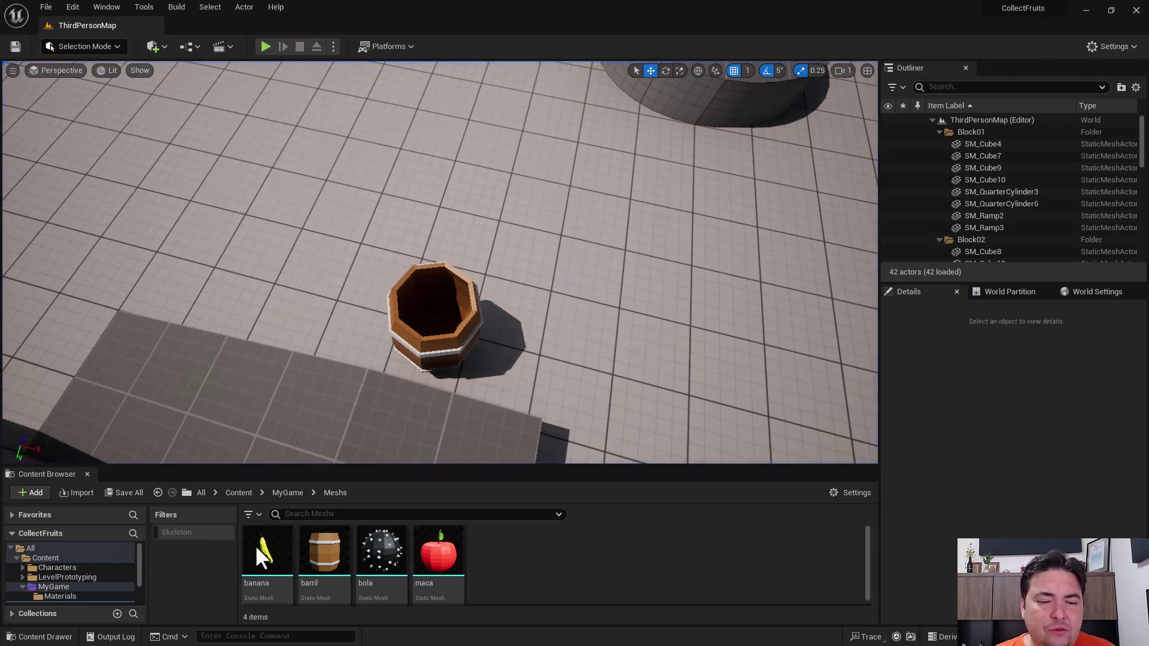
Step: Open the barril mesh from the Meshs folder in the Static Mesh Editor
left_click_drag(513, 468, 525, 409)
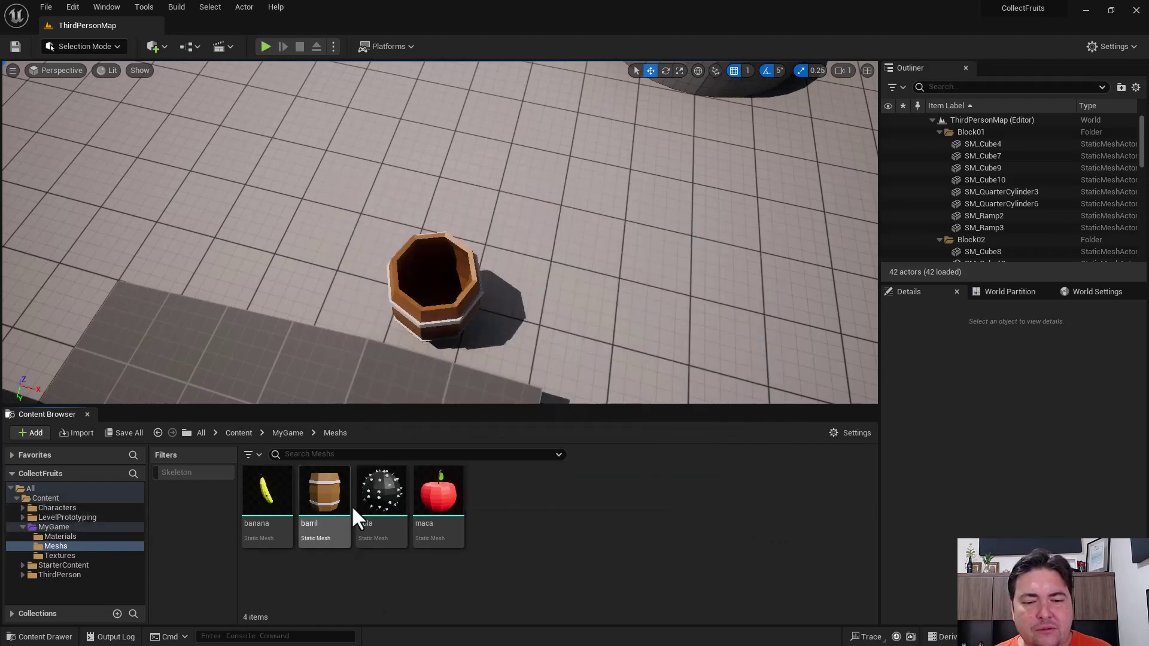
left_click(333, 501)
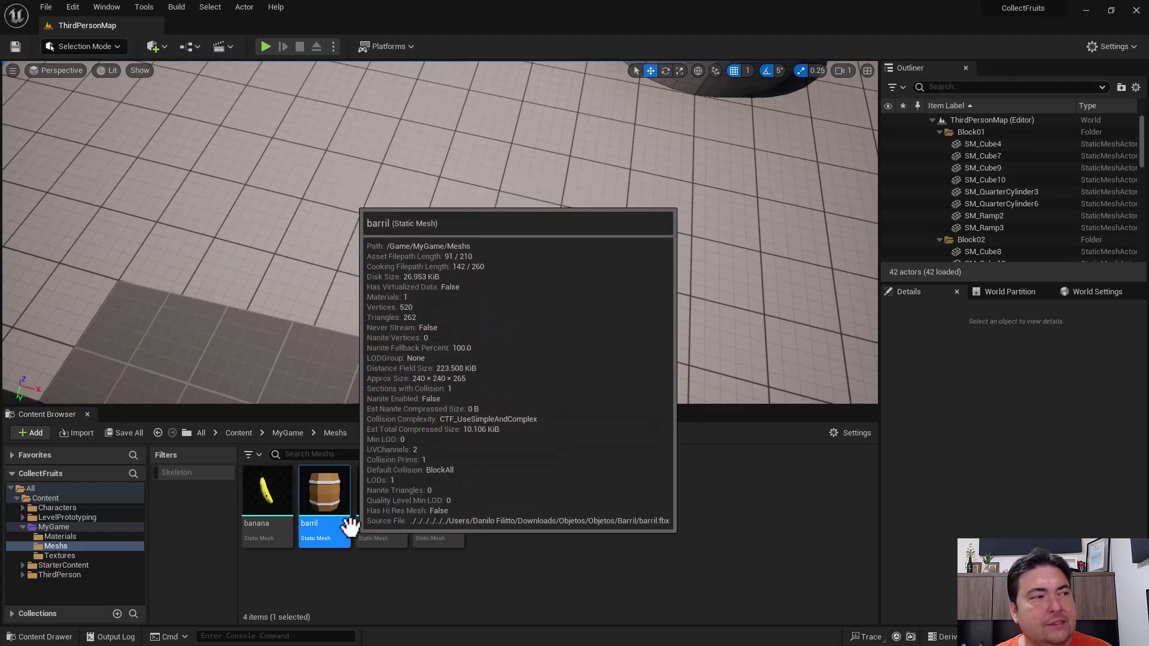
left_click_drag(349, 524, 432, 293)
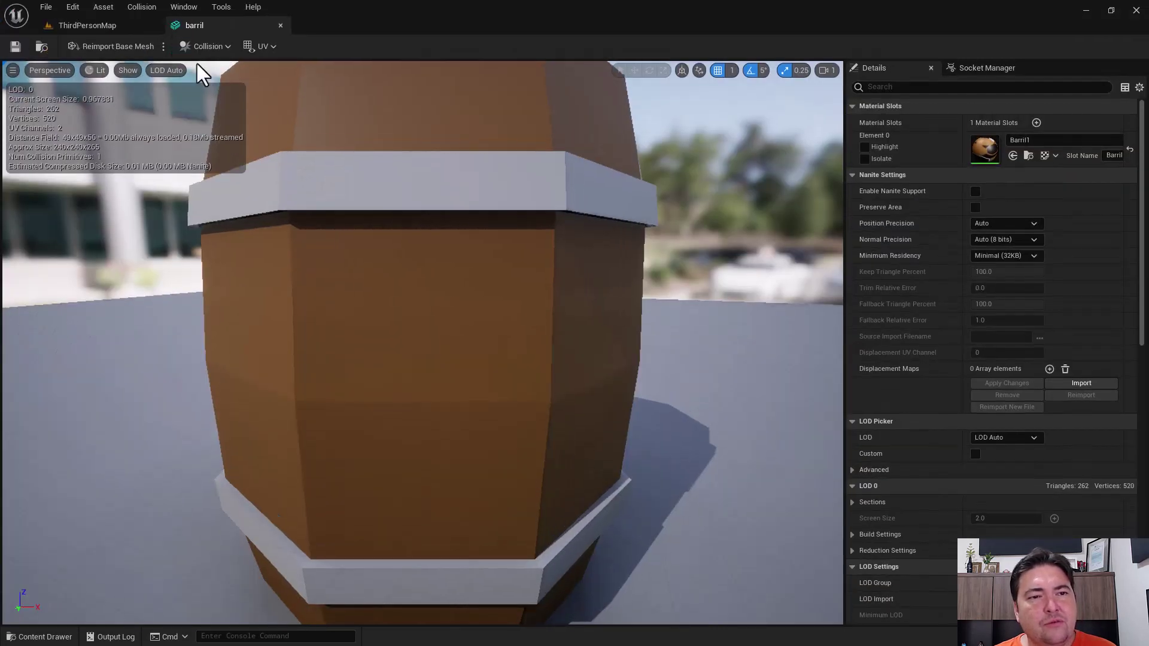
scroll(530, 200, "down", 5)
scroll(535, 210, "up", 3)
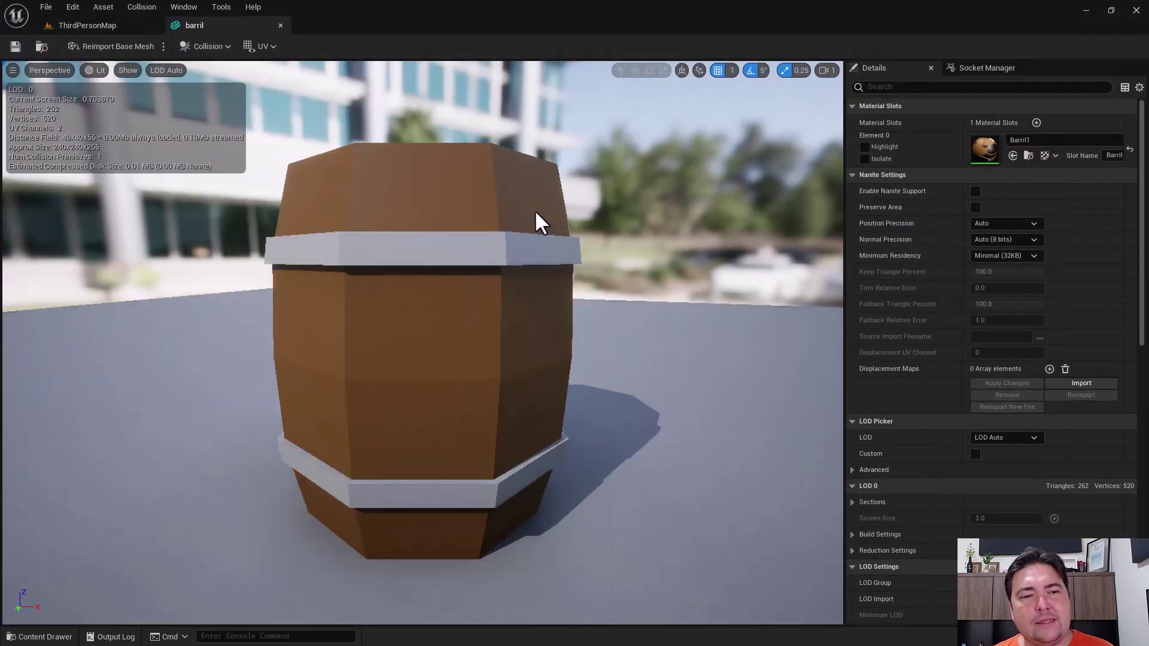
Step: Scroll the barril Details panel down to its Collision settings group
left_click_drag(550, 187, 550, 180)
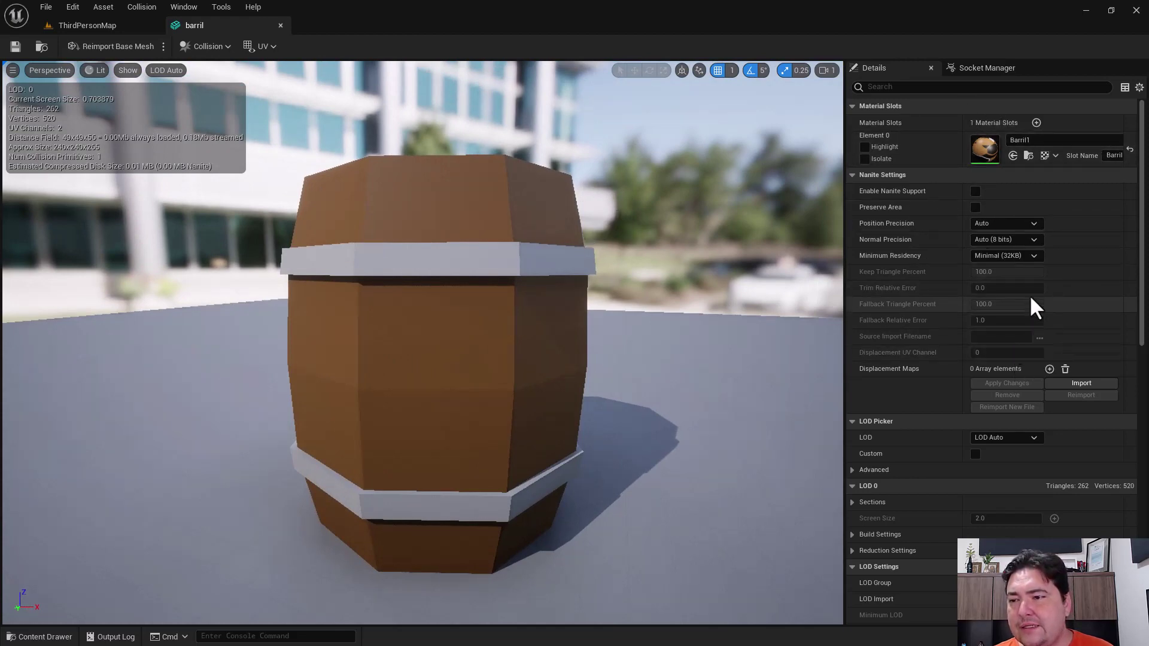
scroll(1035, 294, "down", 5)
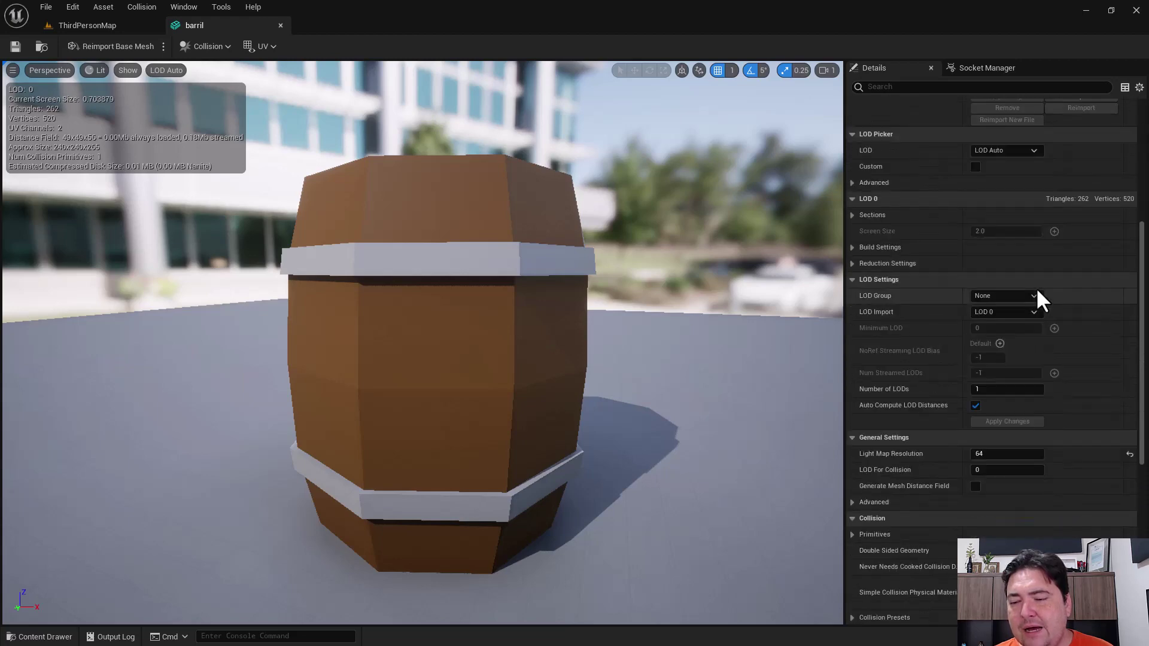
scroll(1036, 287, "up", 5)
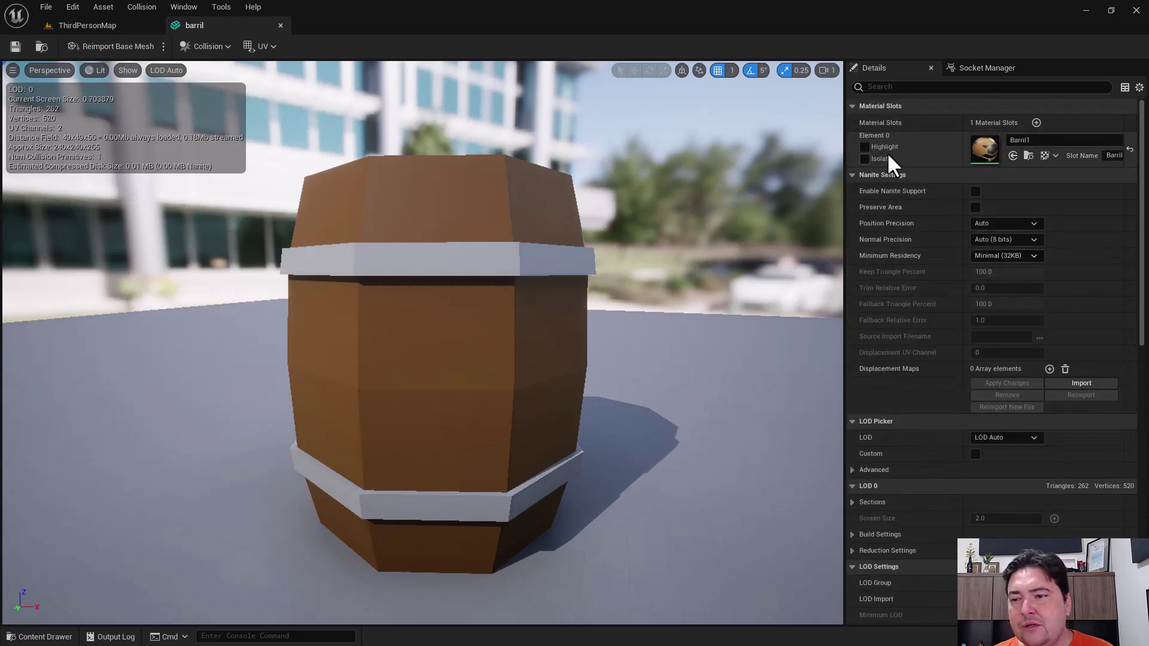
scroll(975, 286, "down", 2)
scroll(976, 285, "down", 1)
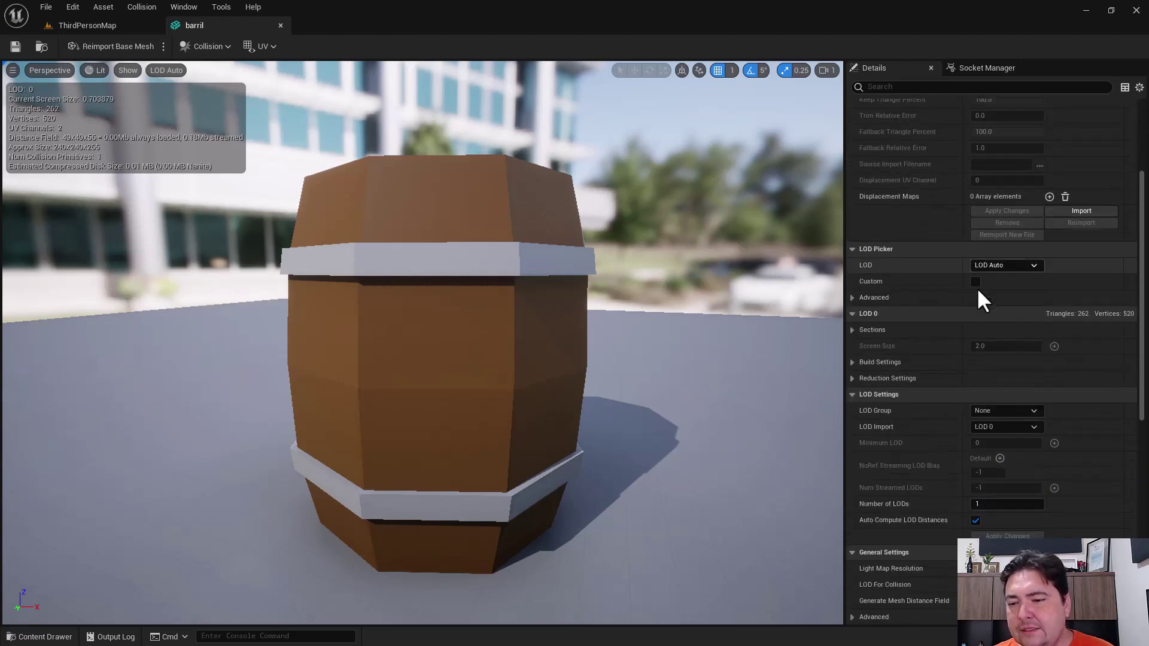
scroll(977, 289, "down", 1)
scroll(982, 292, "down", 2)
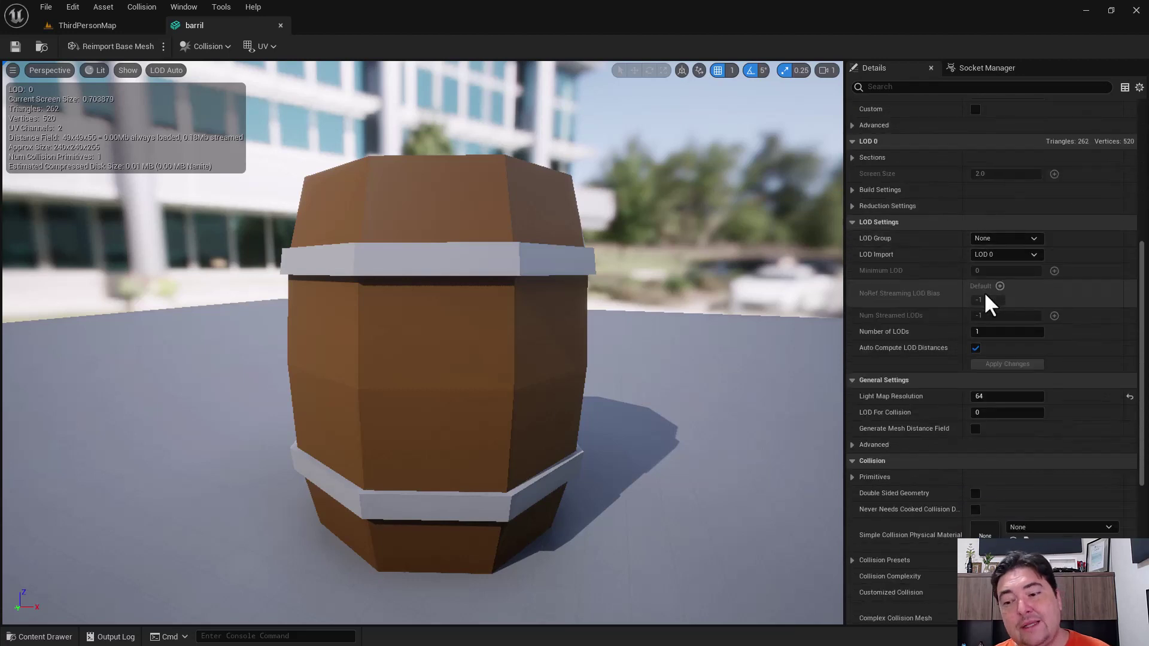
scroll(984, 292, "down", 2)
left_click(850, 366)
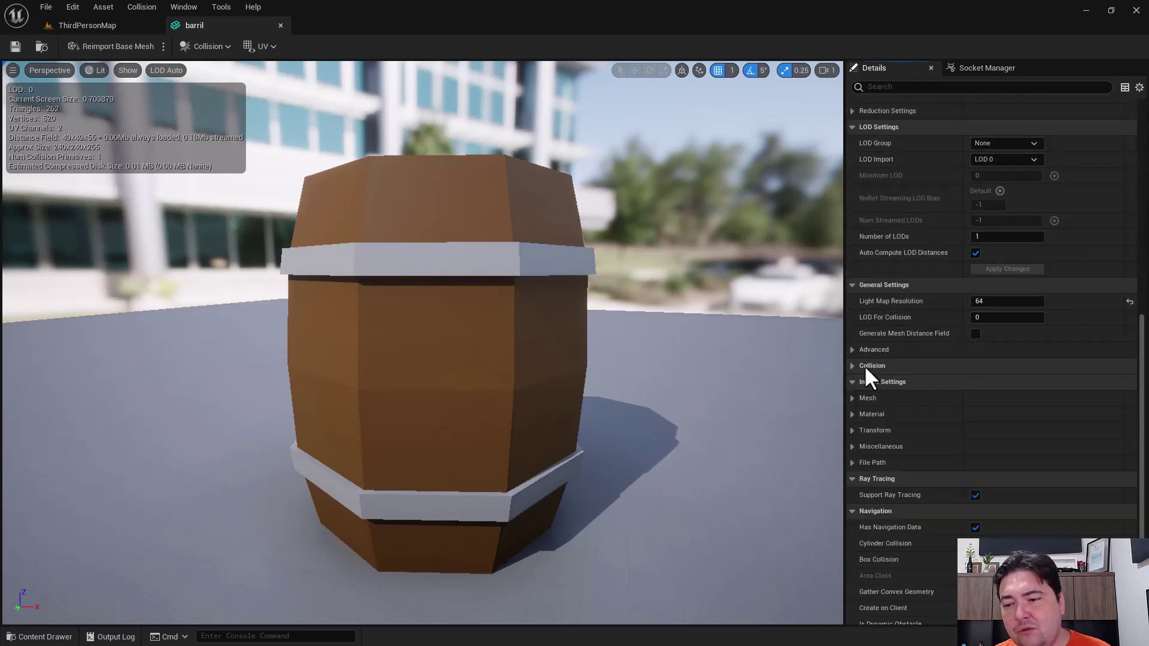
Step: Expand Collision and Collision Presets, then list the preset choices, currently BlockAll
left_click(852, 365)
scroll(1026, 377, "down", 1)
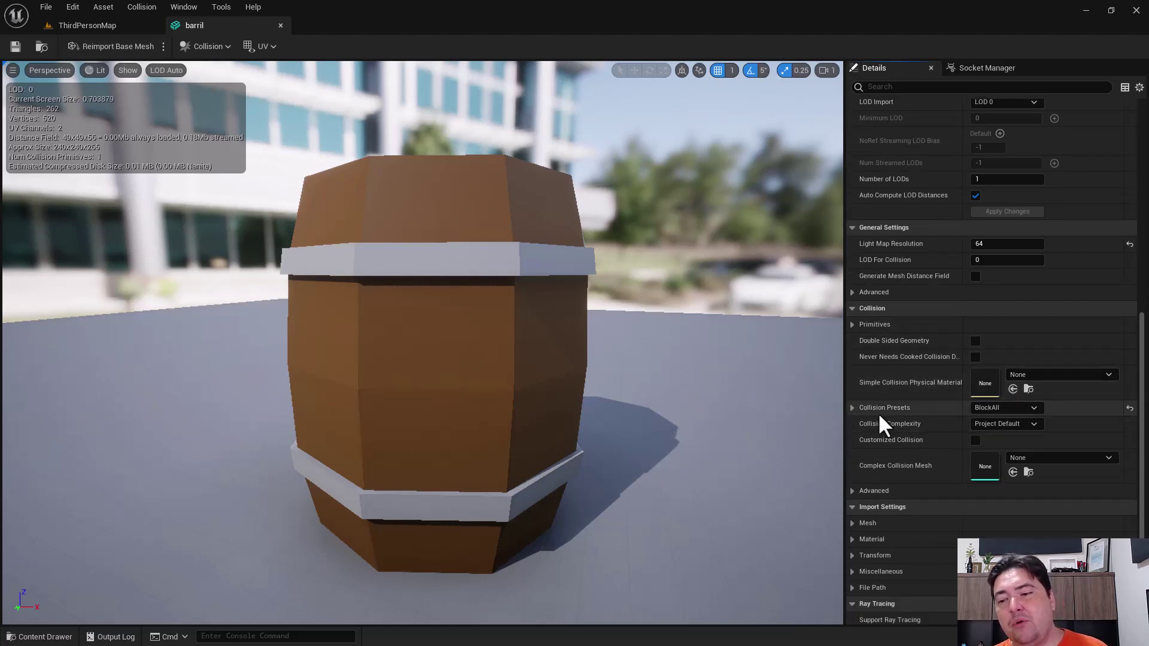
left_click(852, 407)
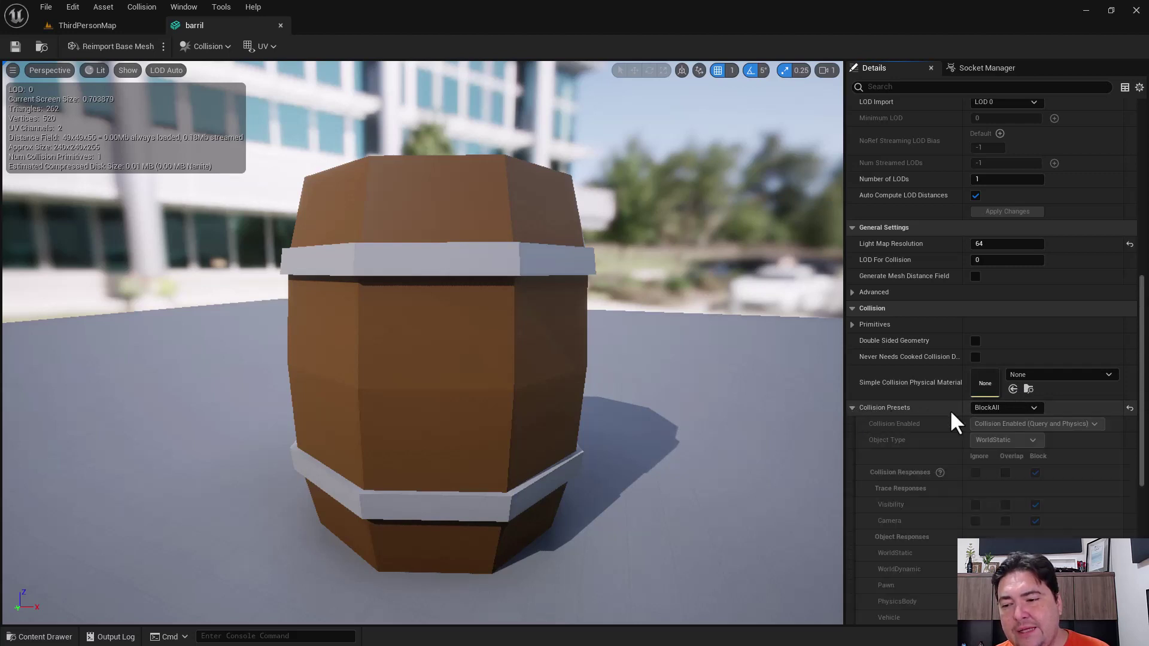
scroll(1145, 371, "down", 2)
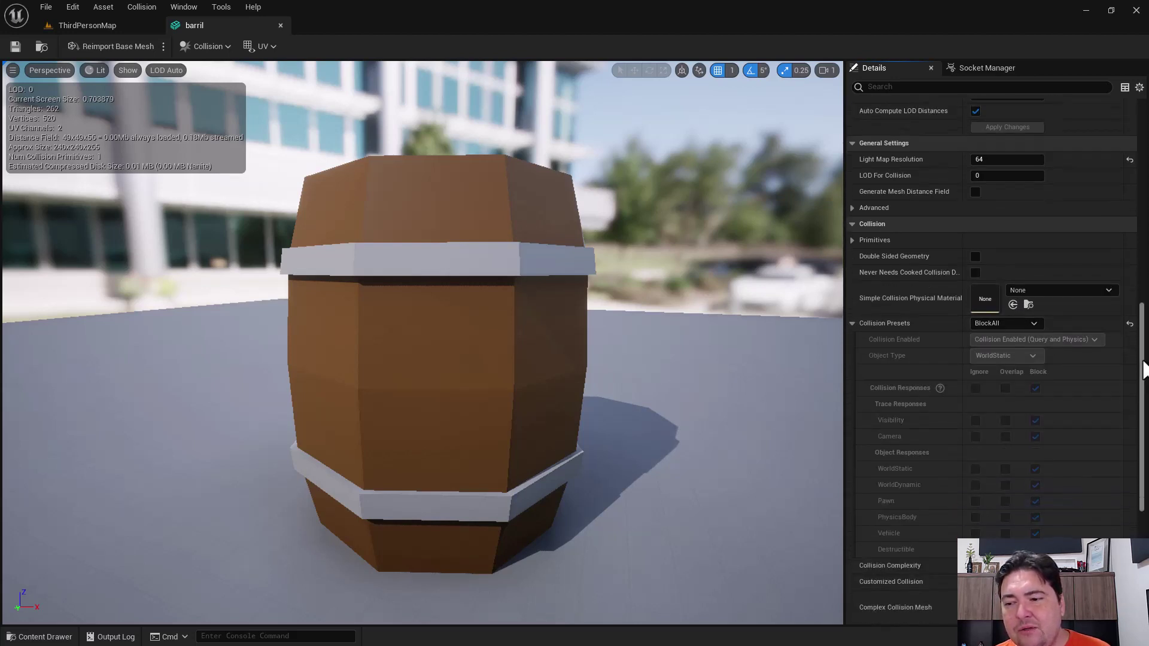
scroll(1140, 370, "down", 2)
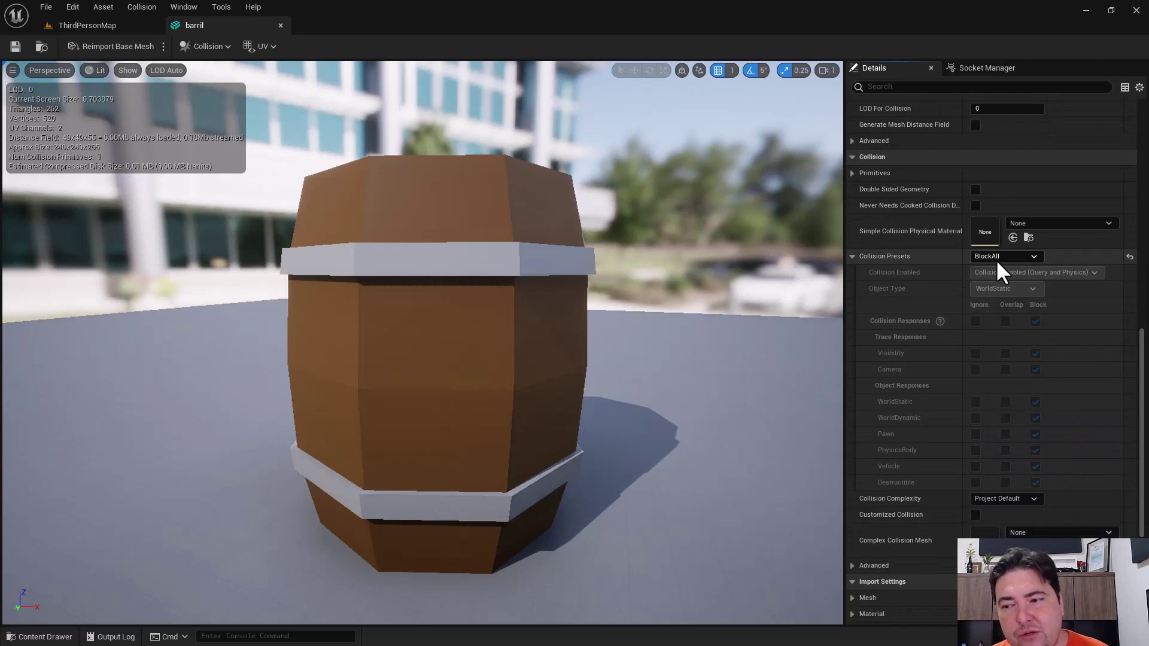
left_click(1011, 256)
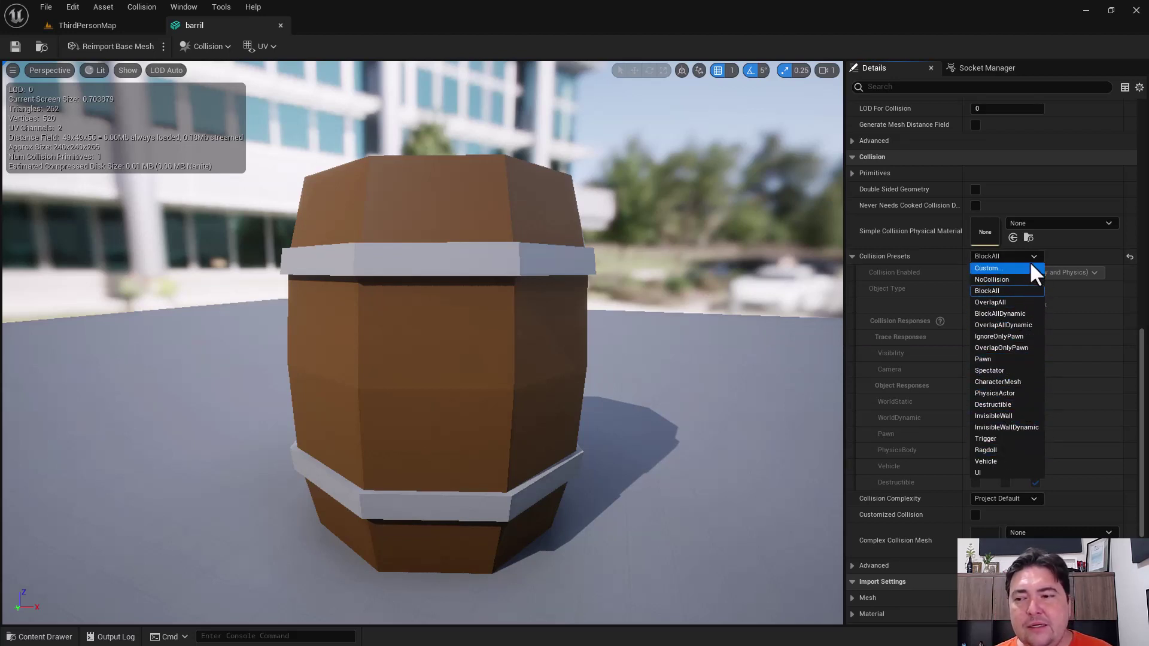
left_click(1053, 256)
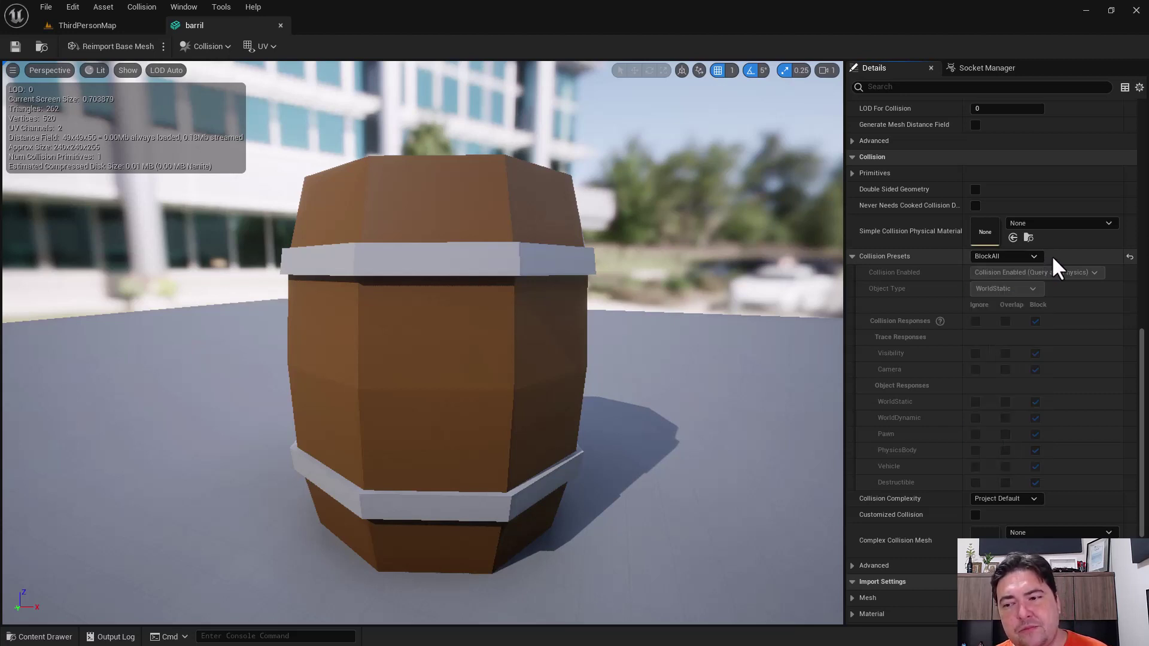
left_click(1033, 256)
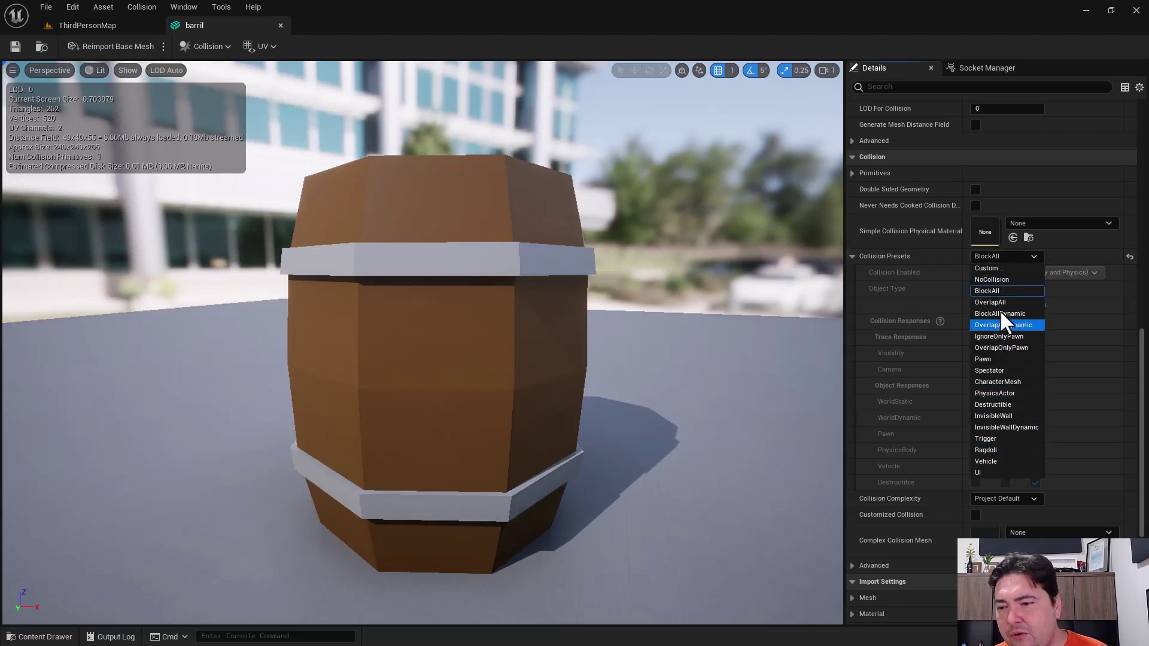
left_click(993, 267)
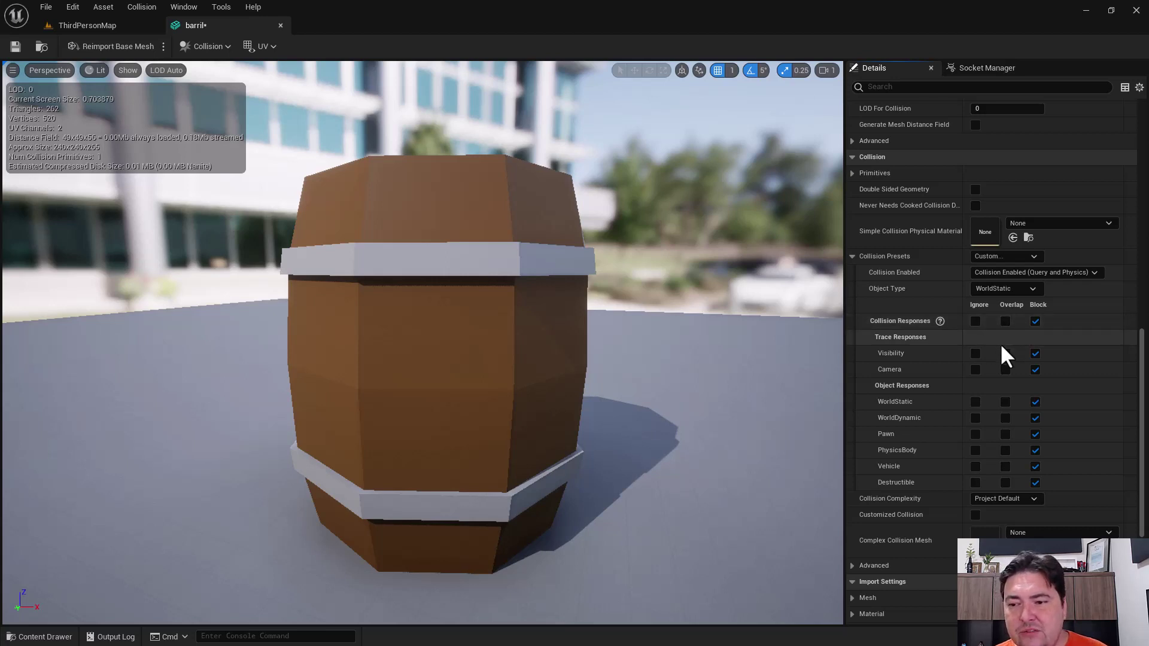
left_click(1021, 285)
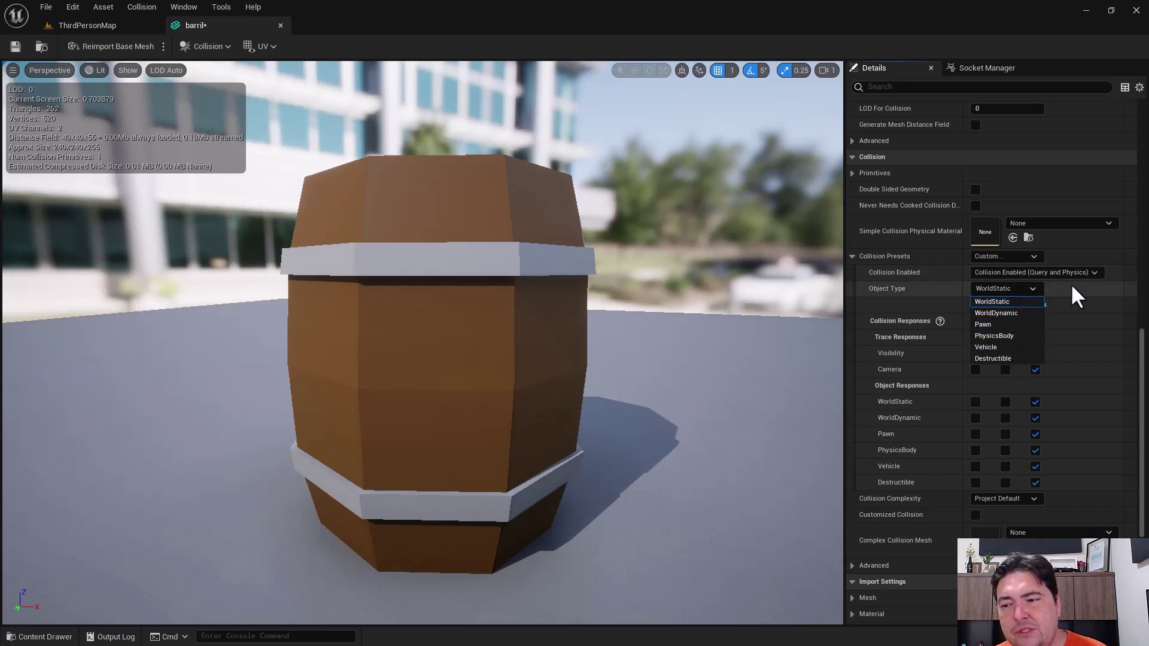
left_click(1130, 260)
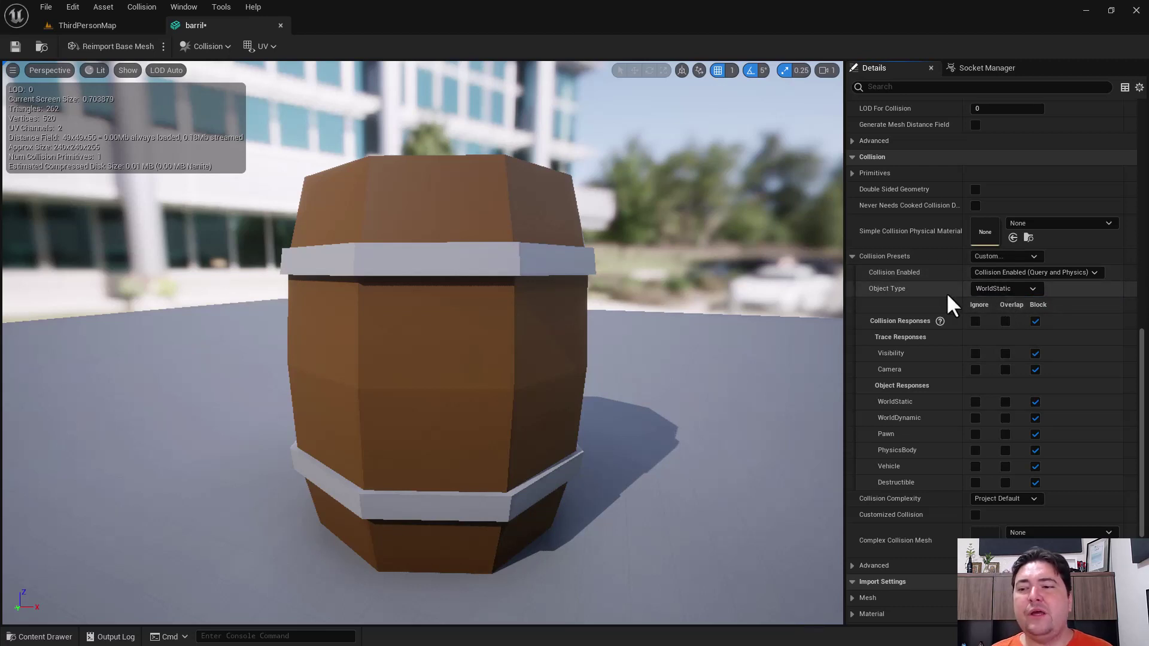
left_click(982, 258)
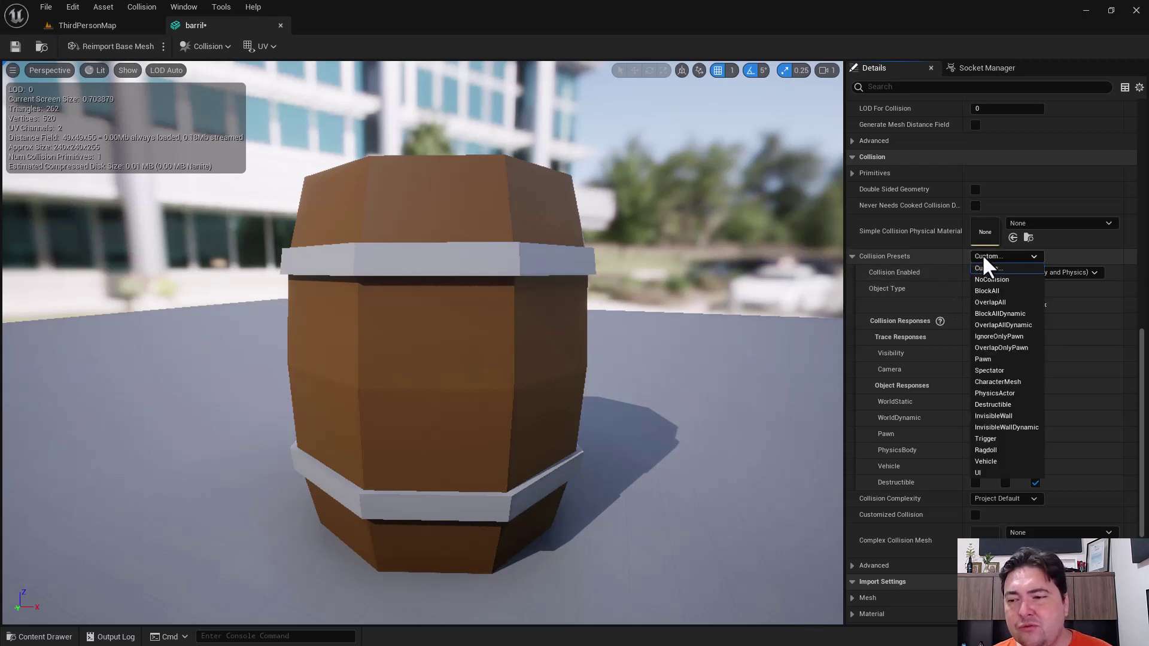
left_click(985, 289)
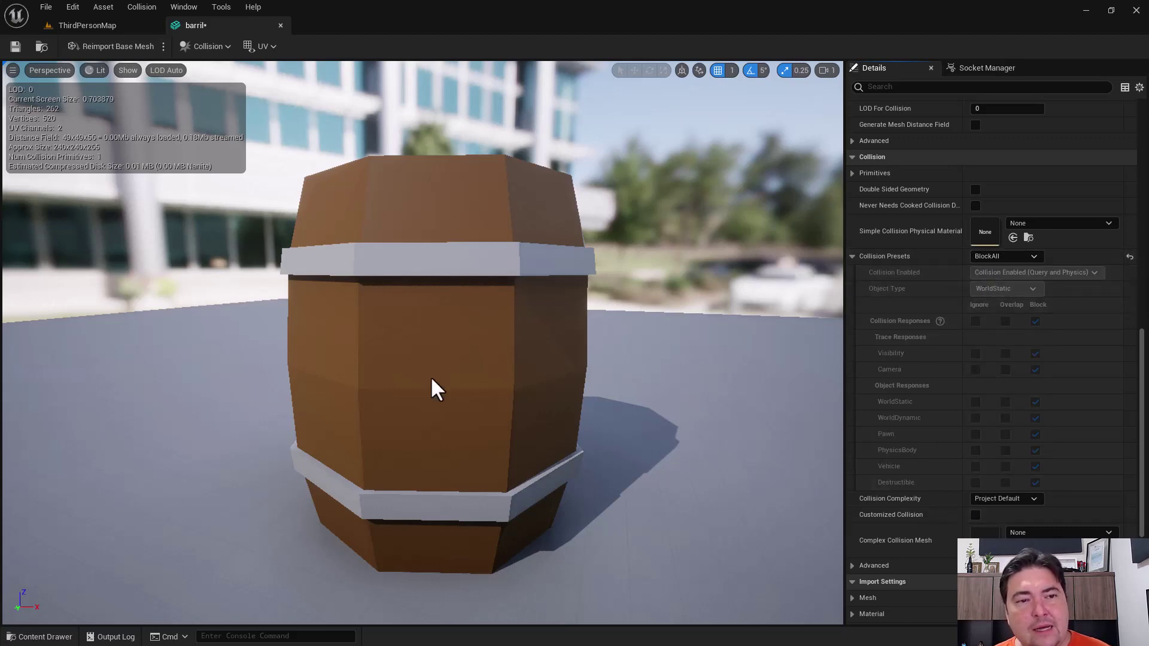
Step: Add a sphere simplified collision to the barrel, then delete it
scroll(452, 307, "down", 3)
left_click_drag(453, 307, 452, 307)
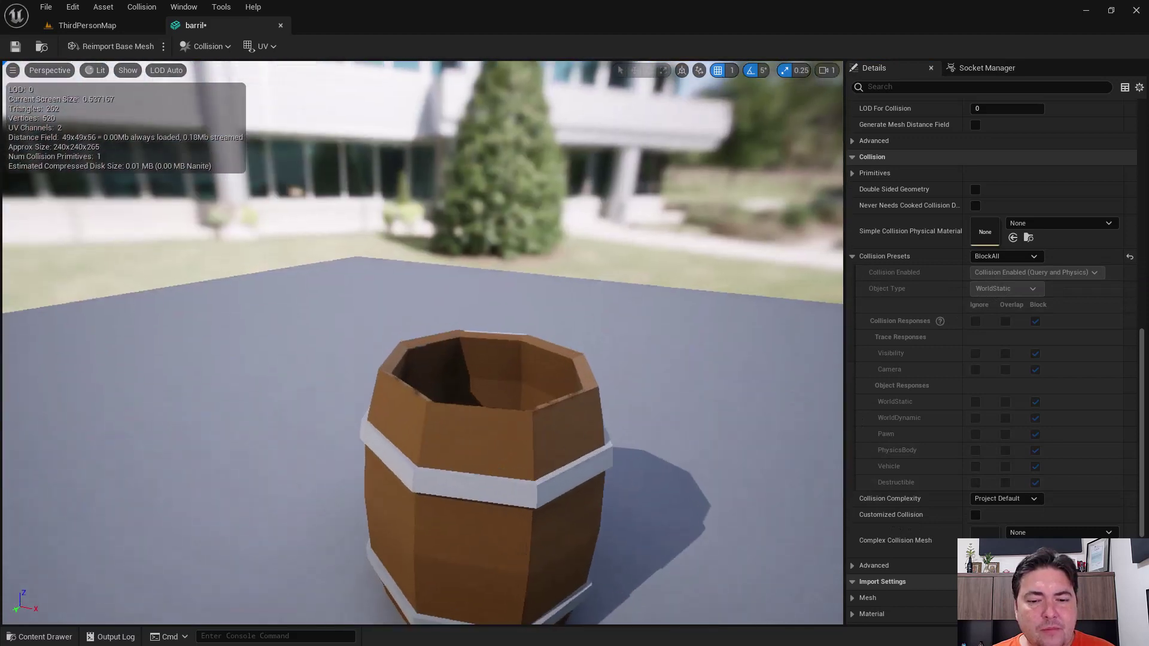
left_click_drag(536, 312, 535, 312)
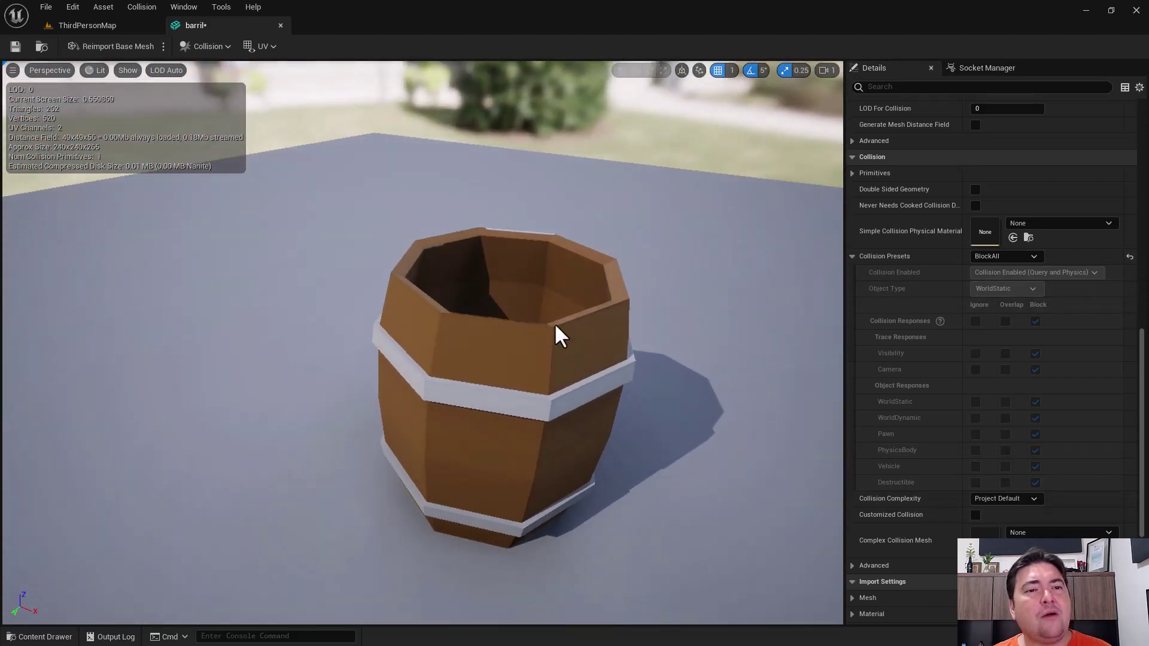
left_click(213, 40)
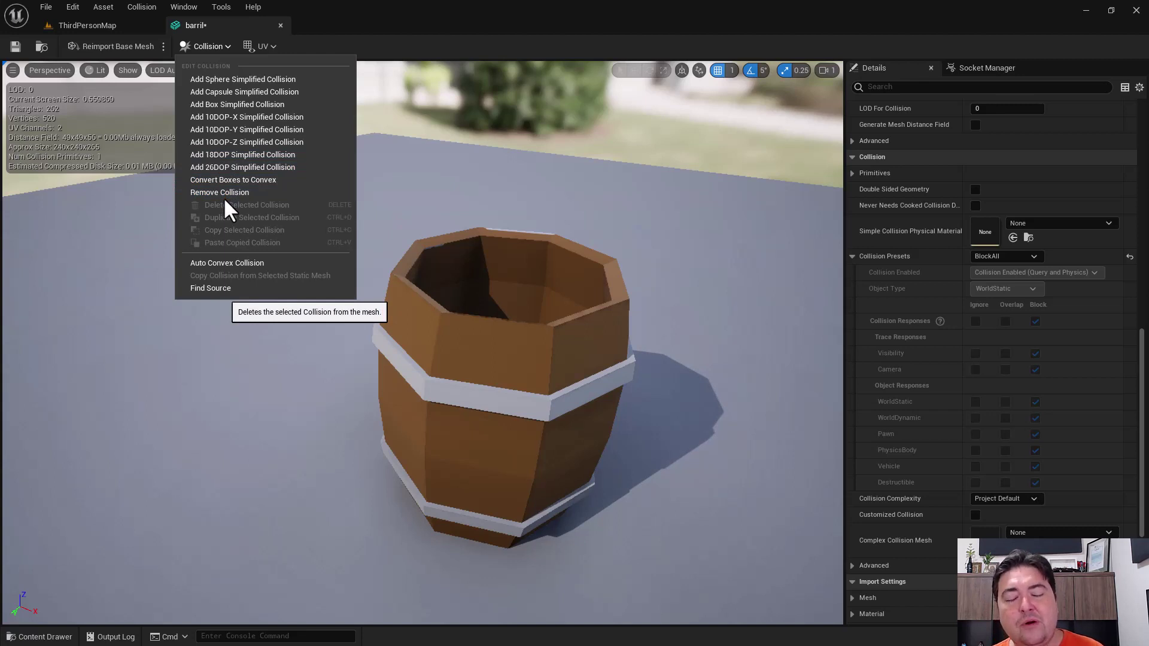
left_click(215, 79)
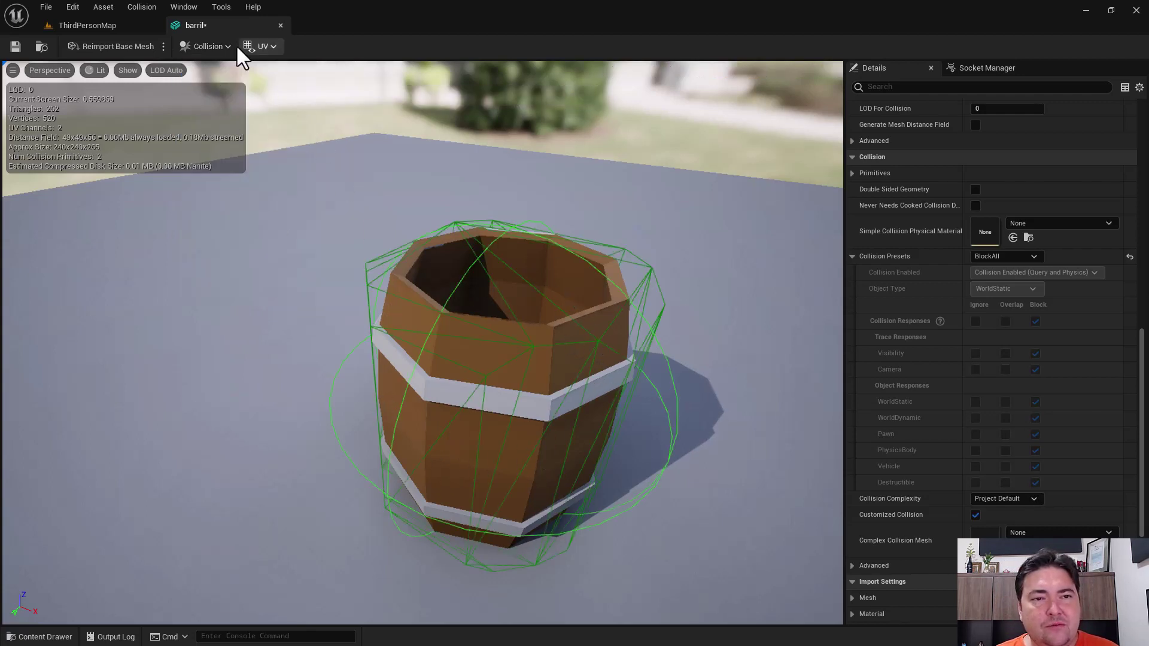
left_click(203, 47)
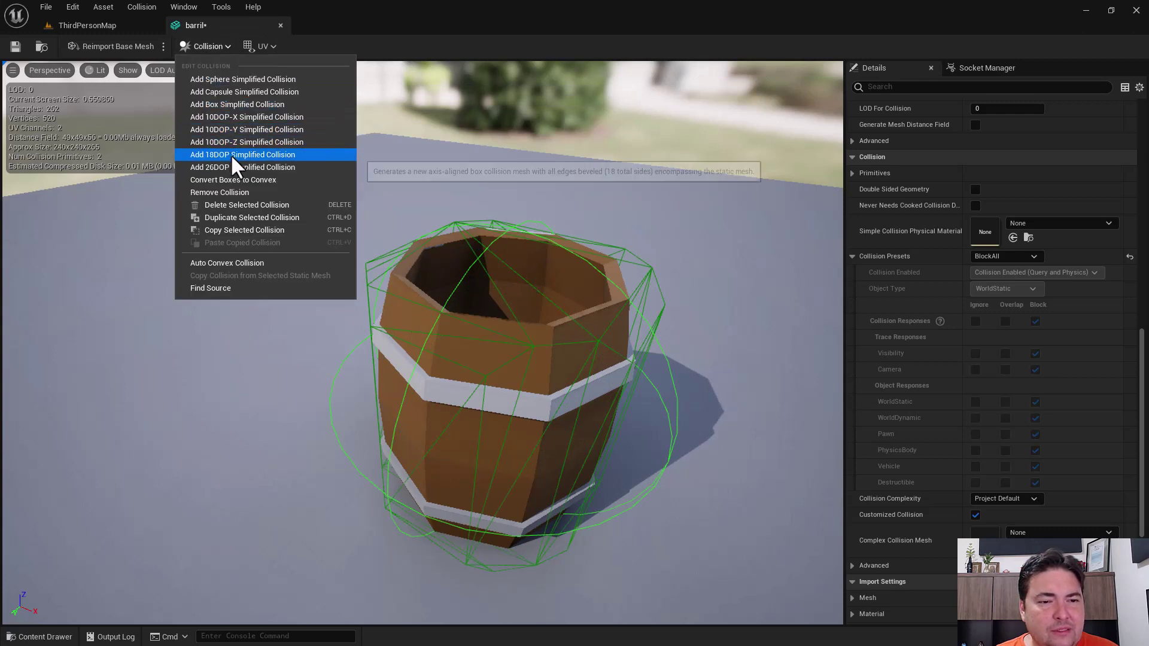
left_click(238, 202)
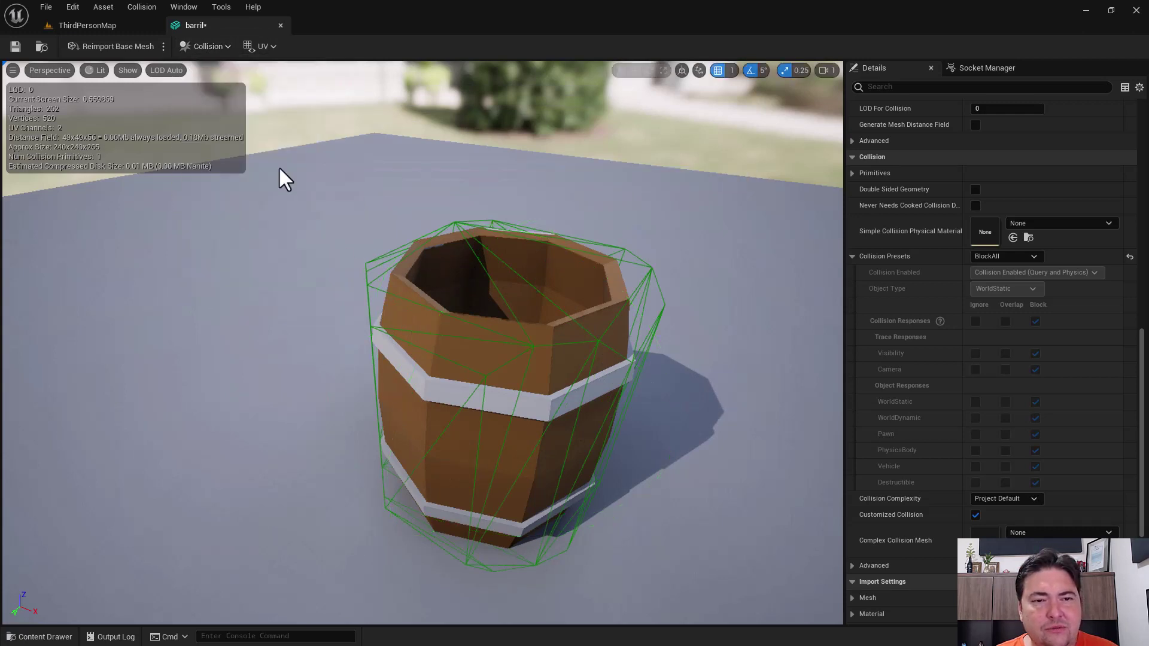
Step: Remove all collision, then add a capsule collision and delete it too
left_click(192, 45)
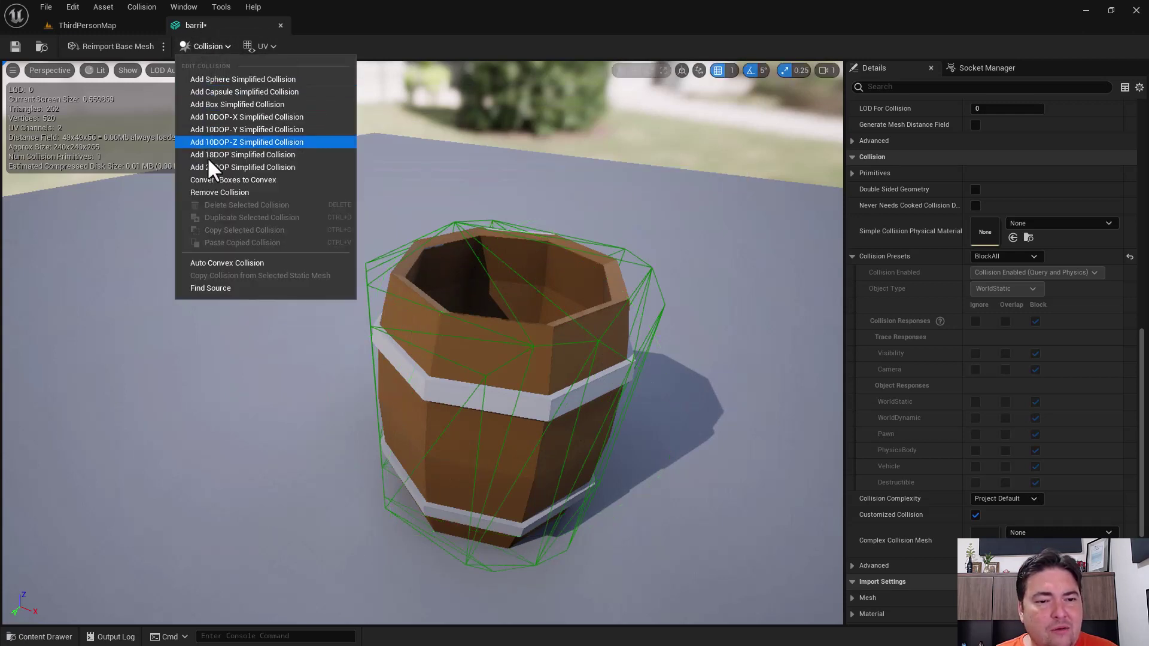
left_click(215, 193)
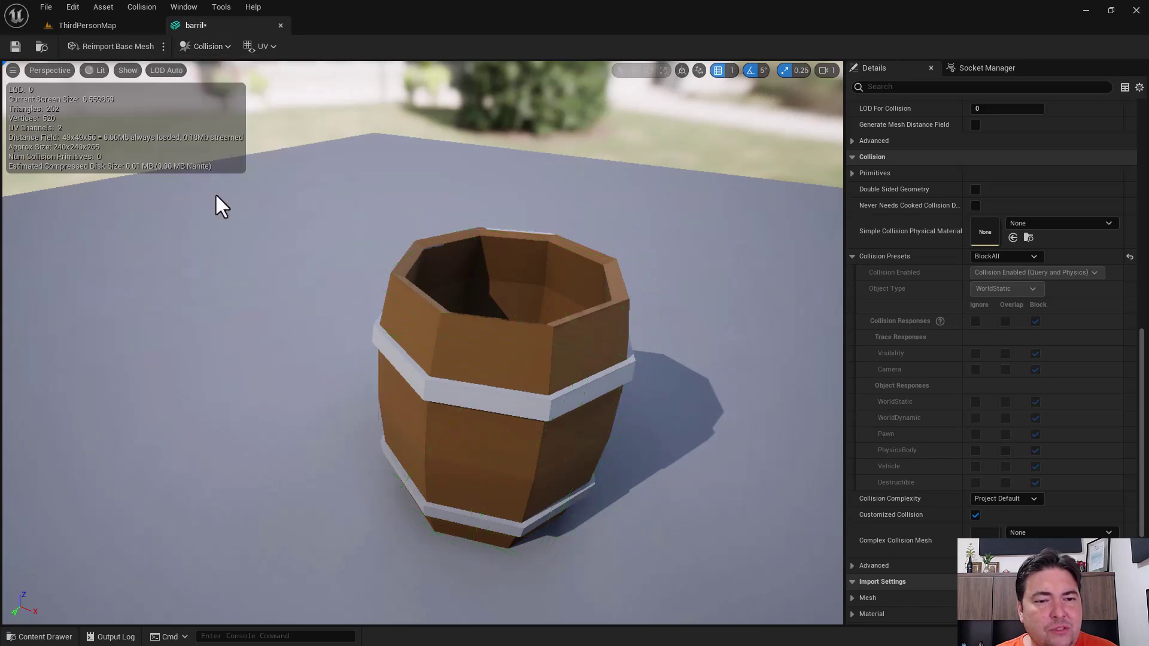
left_click(211, 46)
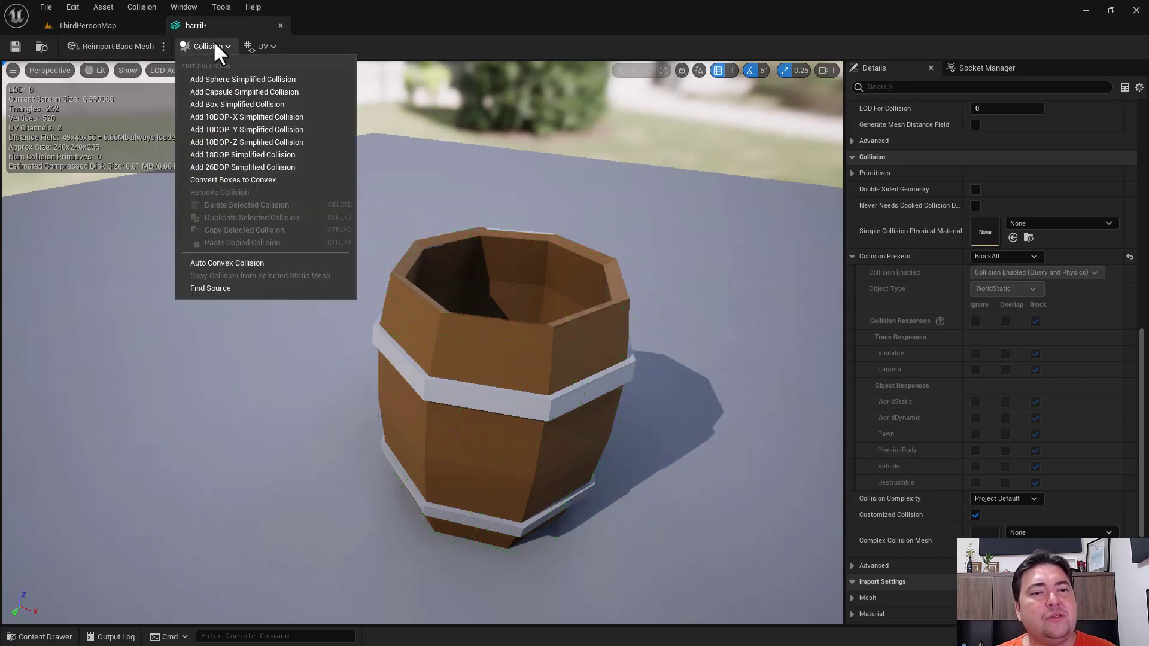
left_click(238, 93)
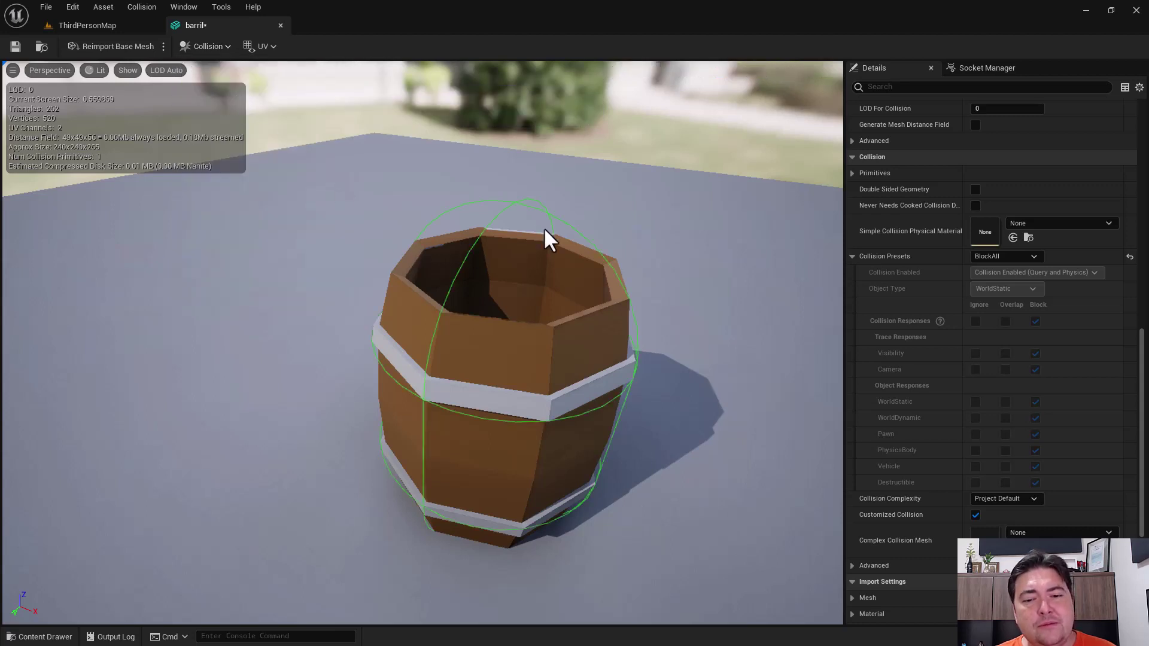
left_click(216, 45)
left_click(231, 202)
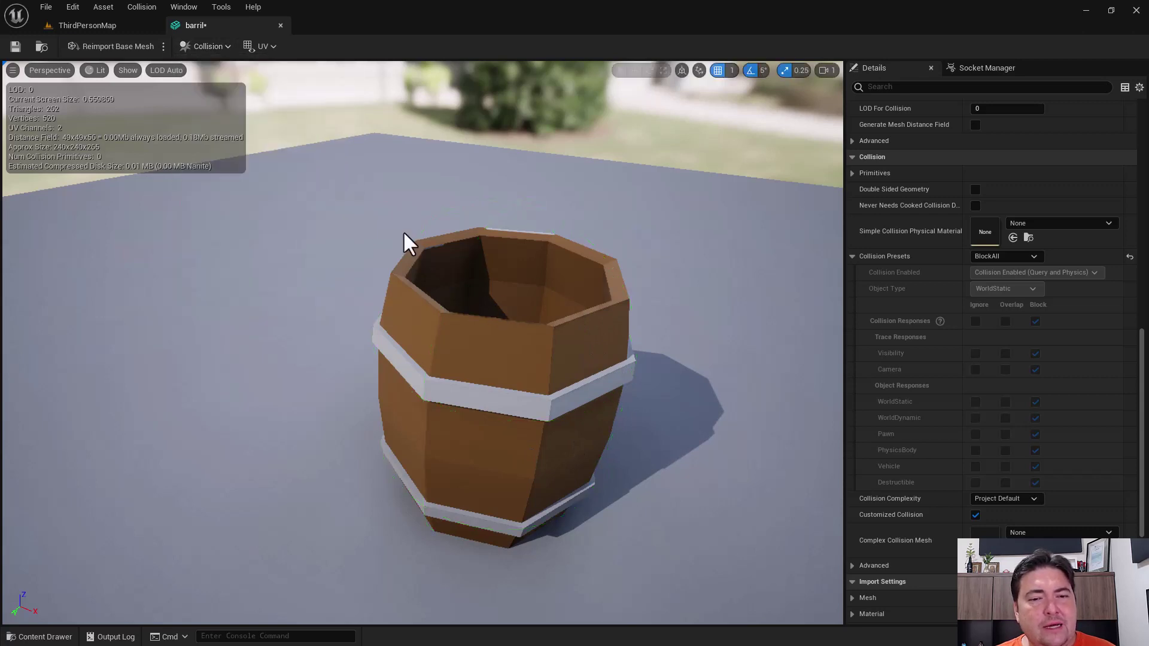
left_click(210, 46)
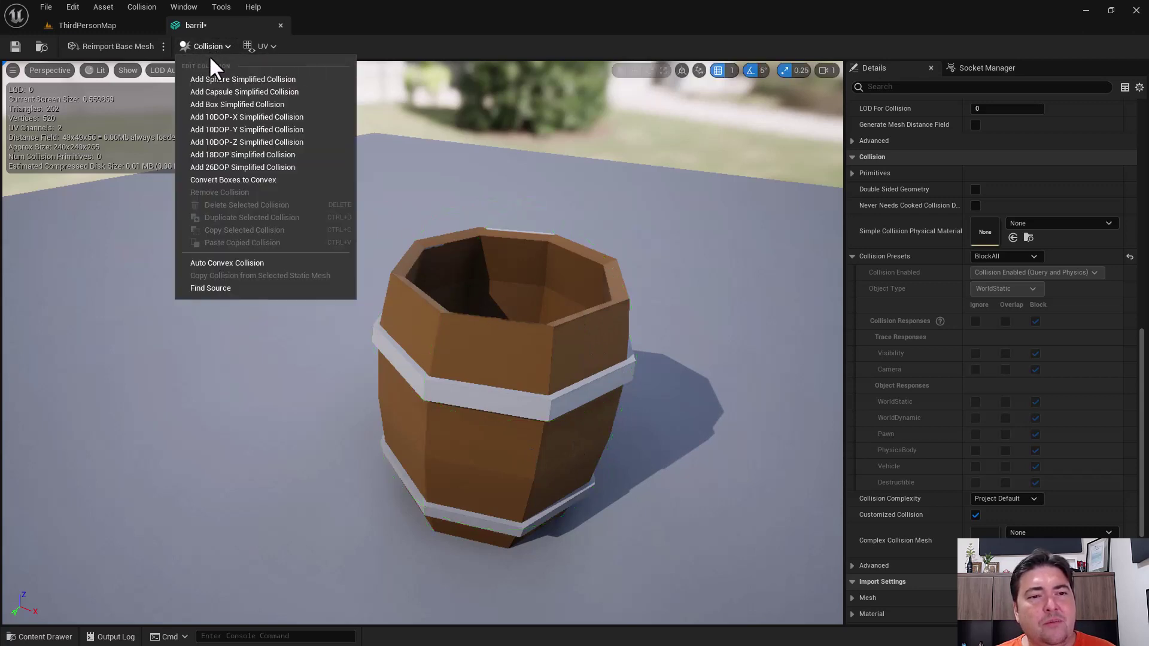
Step: Add a box simplified collision to the barril mesh and orbit to inspect it
left_click(240, 104)
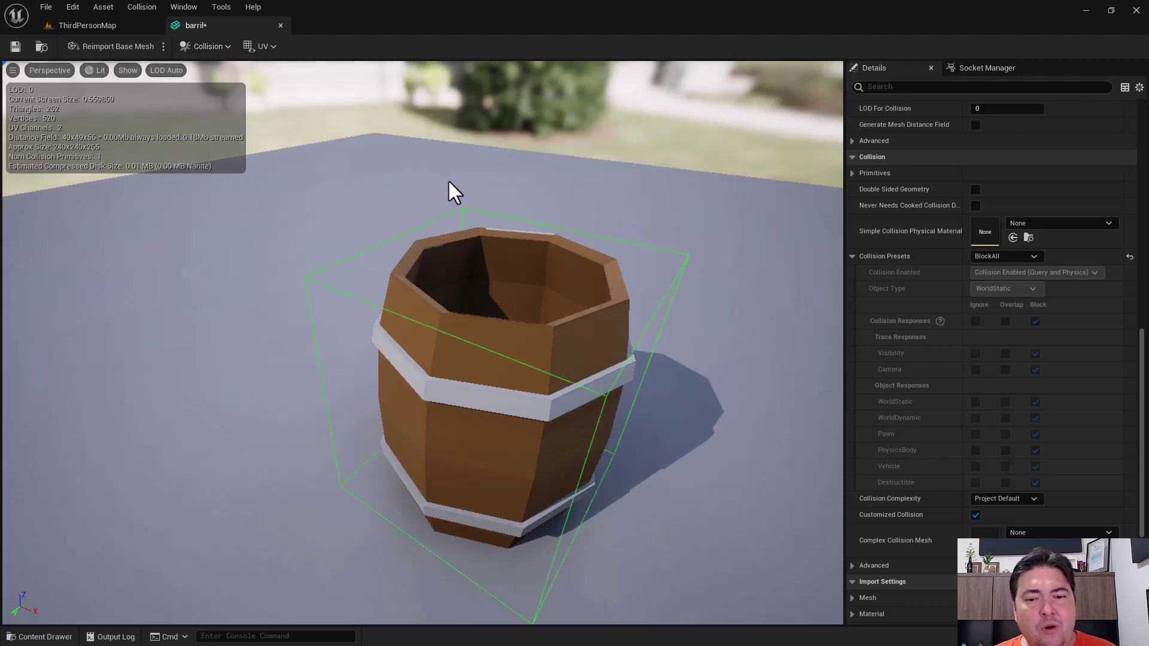
scroll(551, 300, "down", 3)
left_click_drag(516, 307, 560, 329)
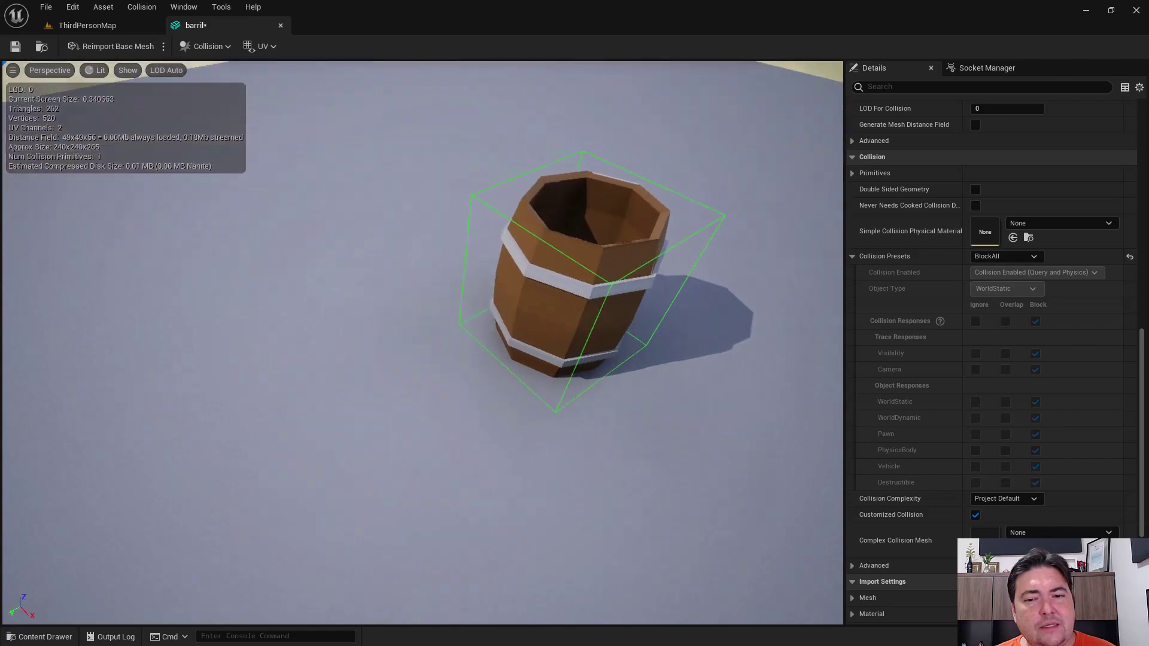
scroll(560, 329, "up", 3)
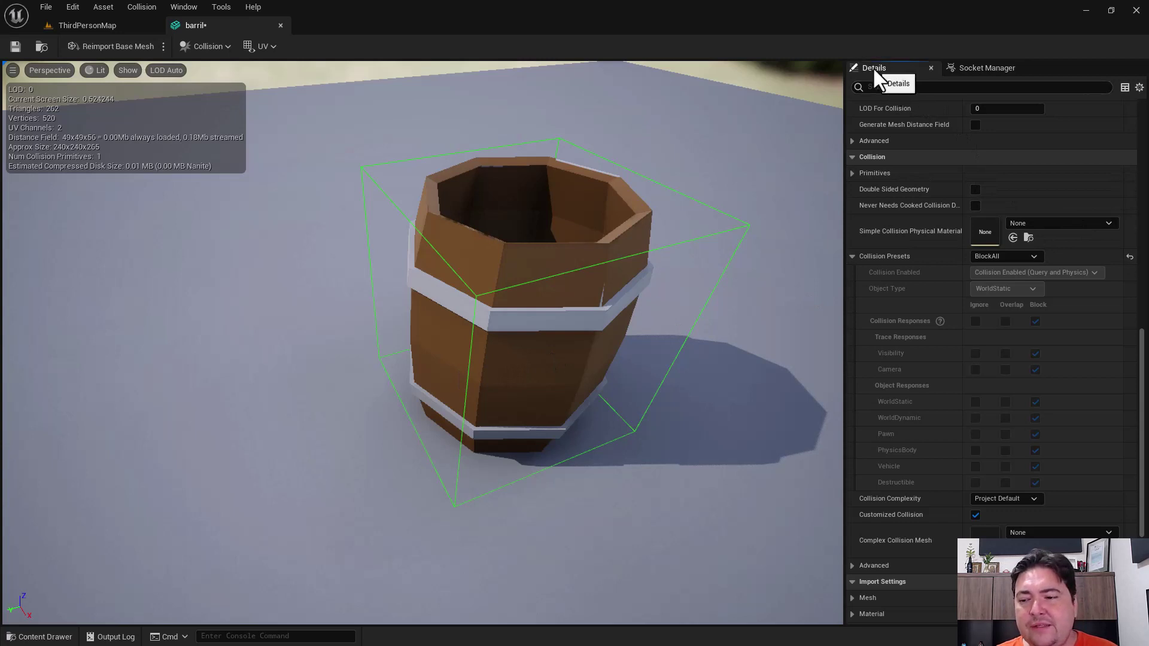
Step: Set the barril mesh's Collision Complexity to Use Simple Collision As Complex
scroll(1006, 288, "down", 2)
scroll(1000, 283, "up", 3)
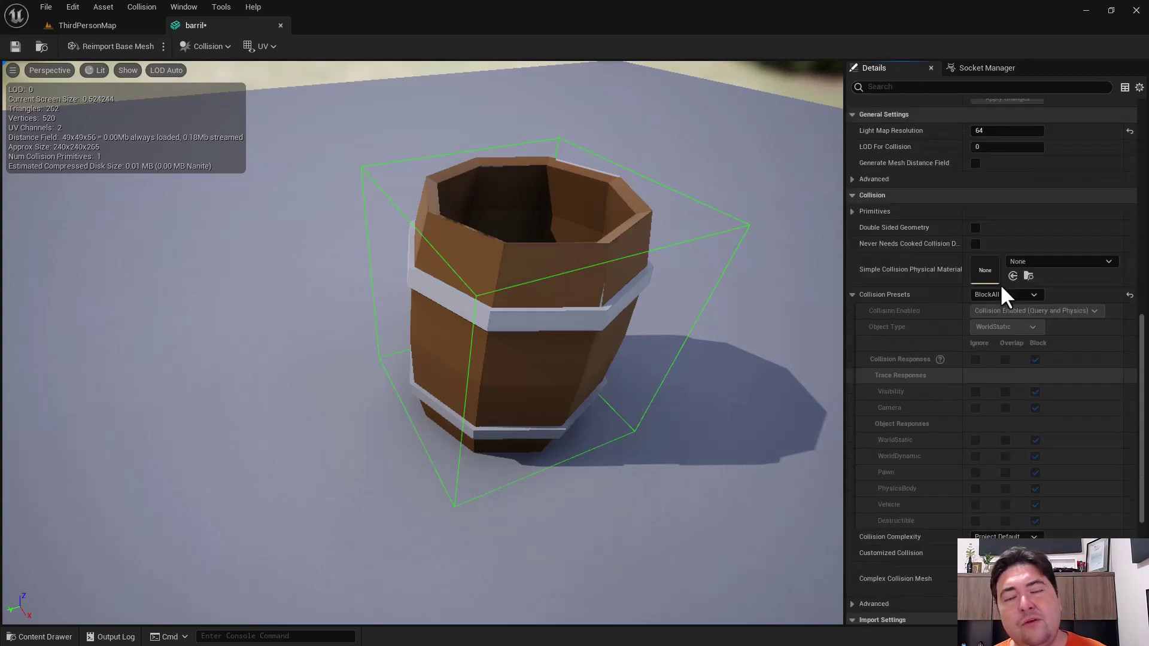
mouse_move(1144, 350)
left_mouse_down()
mouse_move(1145, 197)
mouse_move(1122, 371)
left_mouse_up()
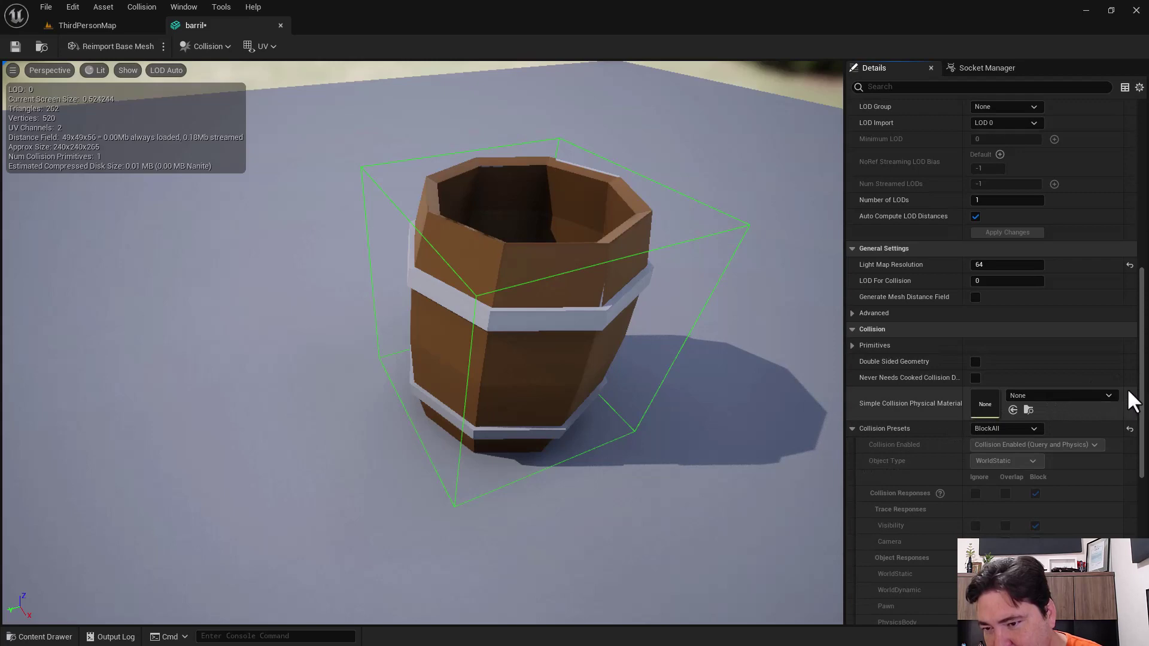
left_click_drag(1129, 392, 1129, 533)
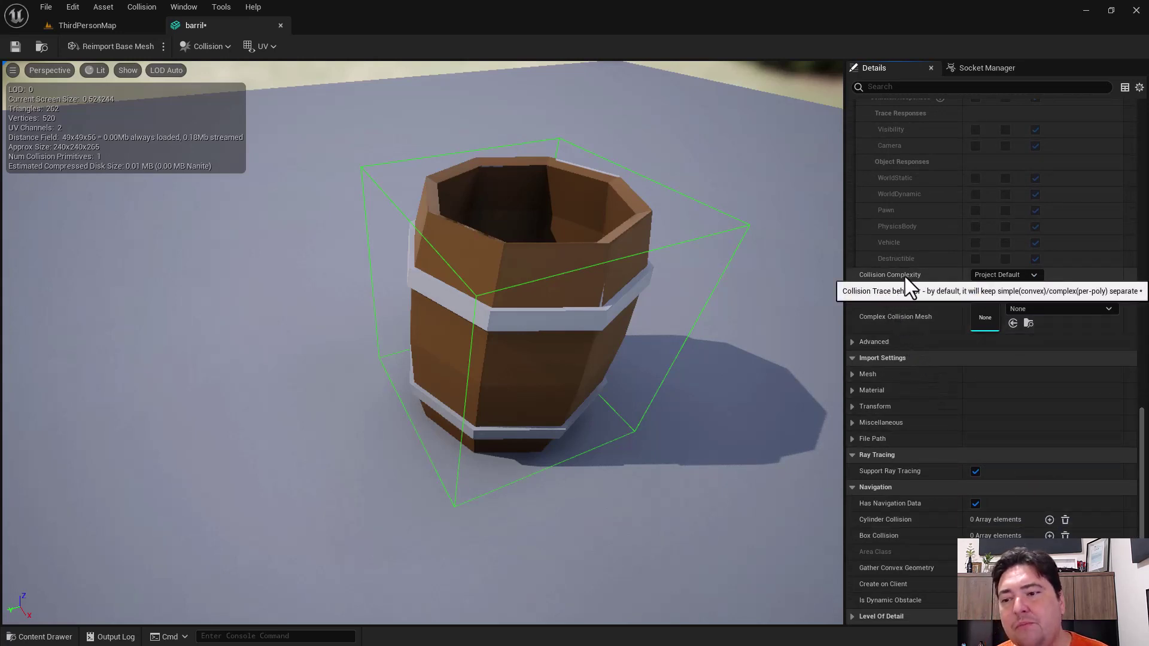
left_click(1033, 274)
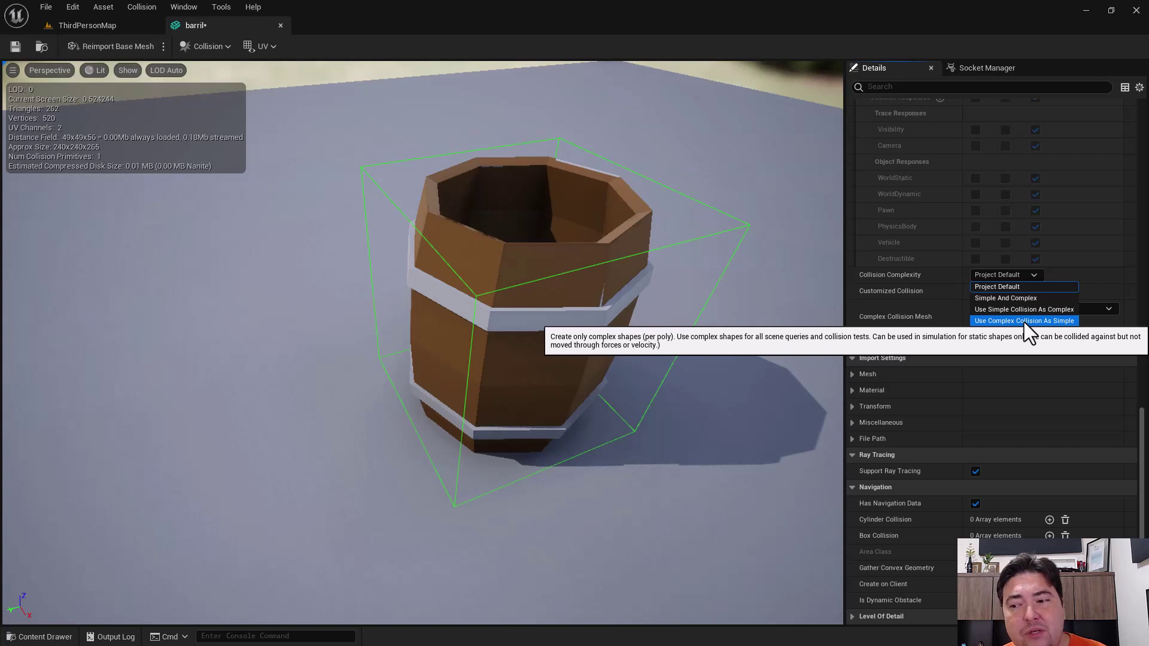
left_click(997, 310)
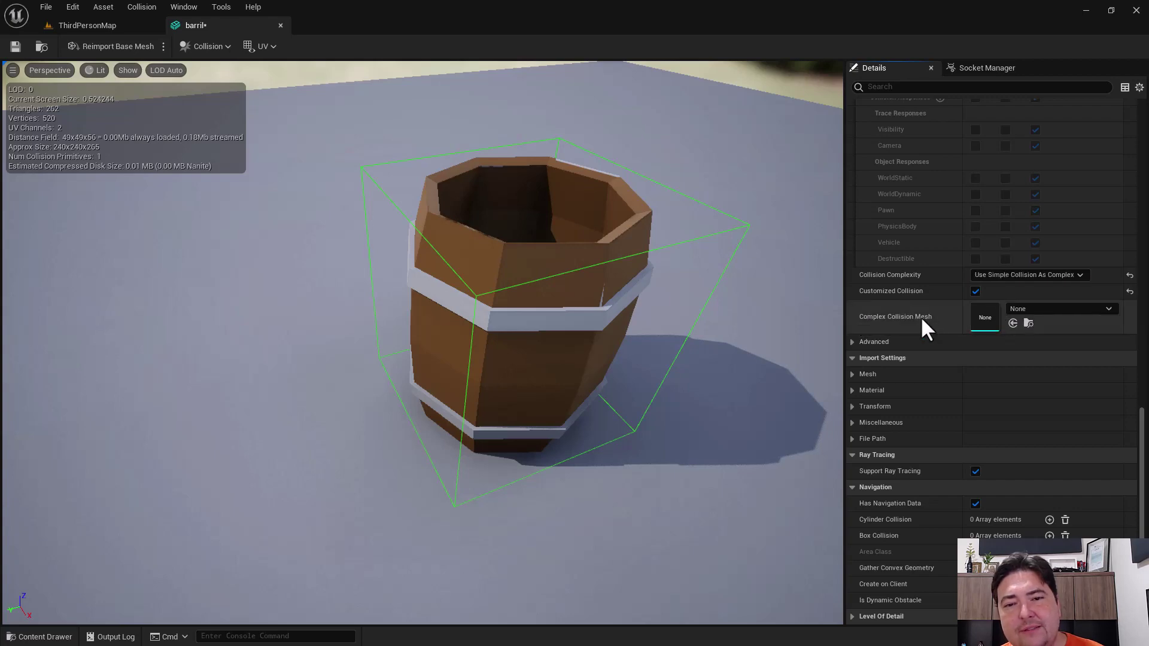
left_click(97, 26)
left_click(189, 23)
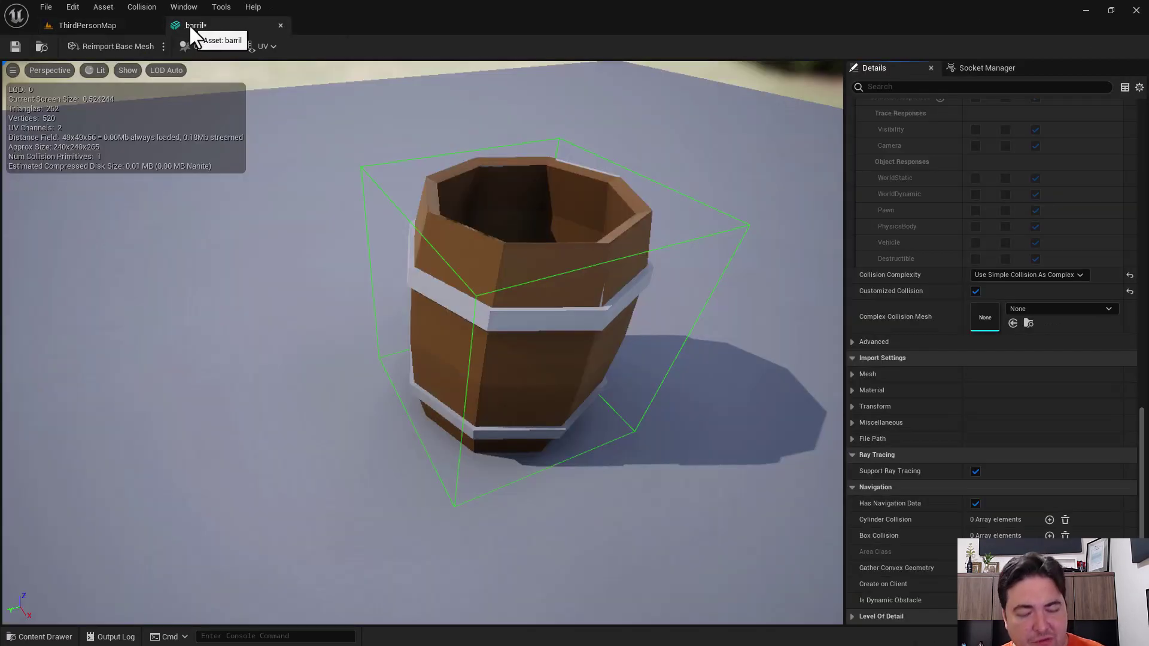
Step: Play-test ThirdPersonMap, walking the character into the barrel to confirm the box collision blocks it
left_click(76, 26)
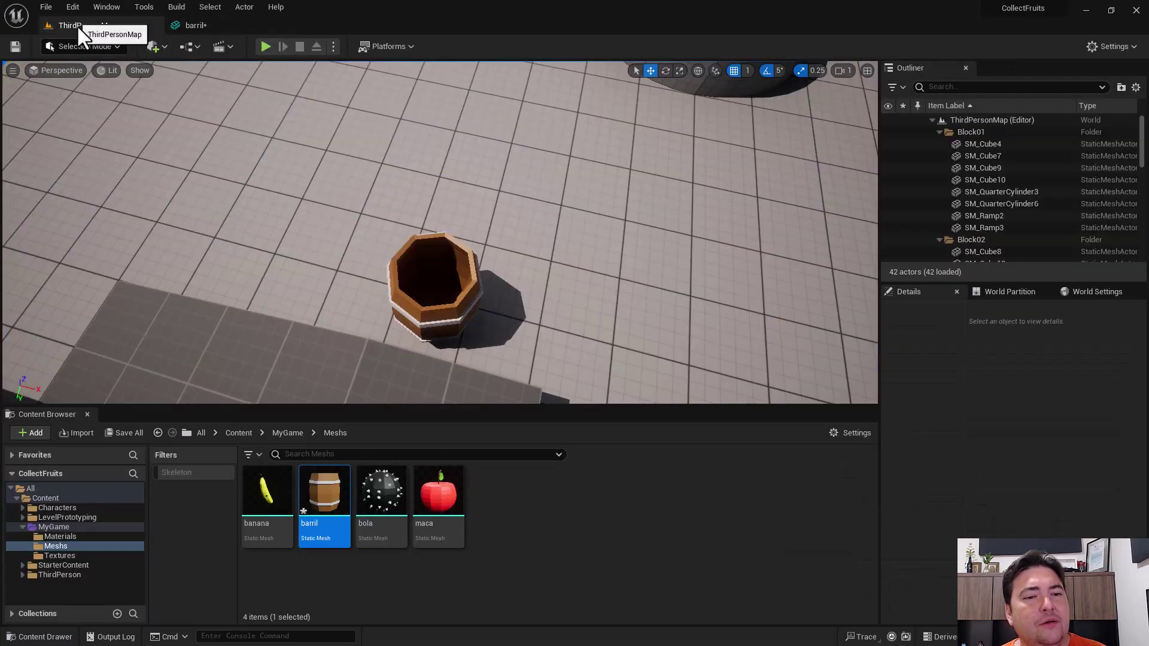
left_click(264, 47)
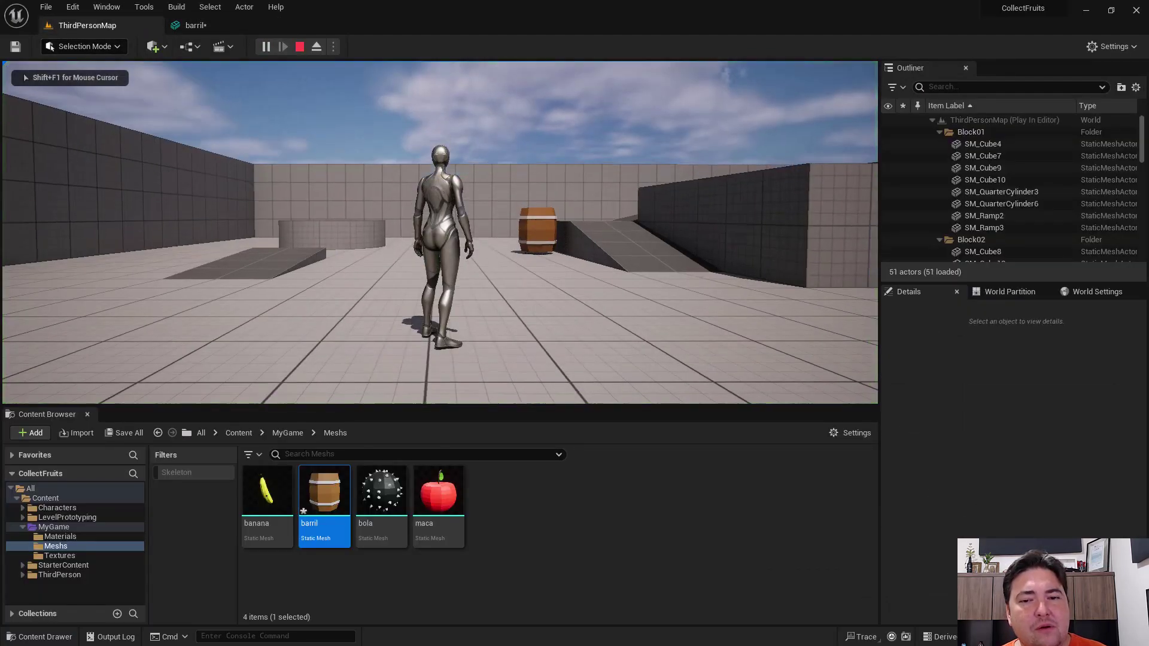
key("w")
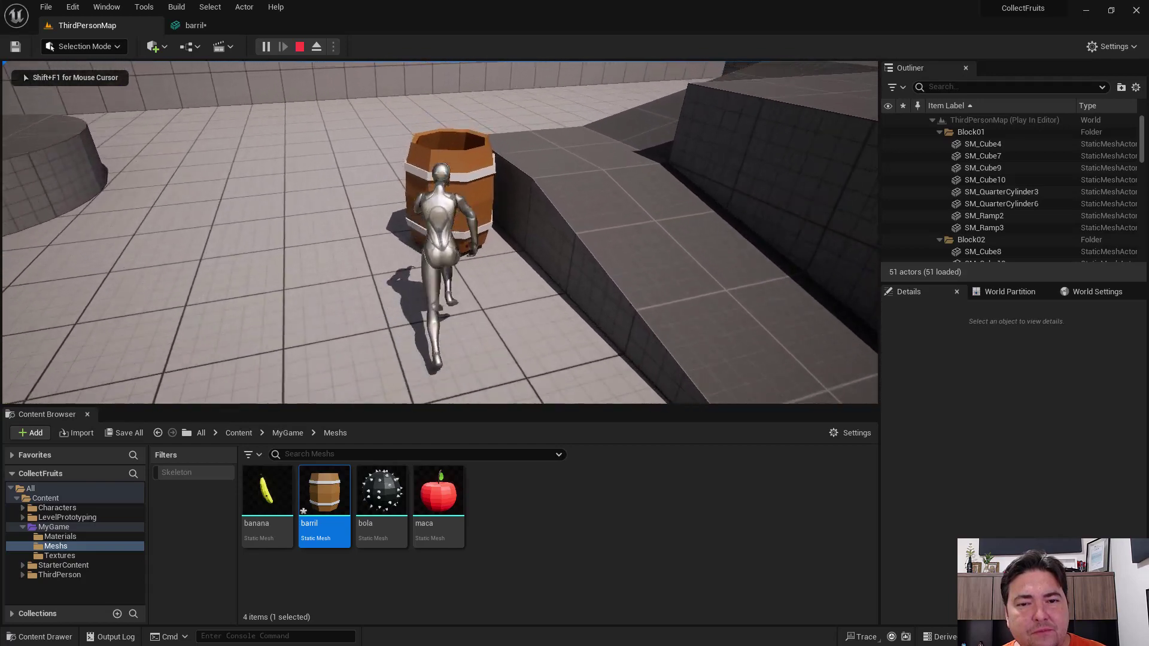
key("a")
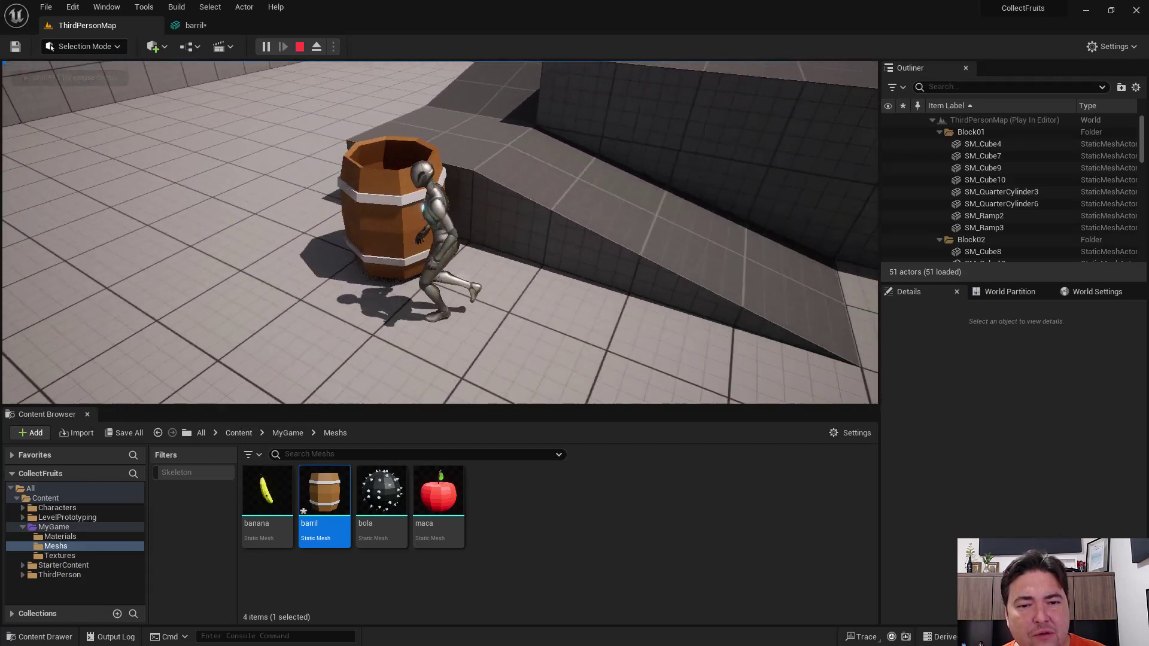
key("w")
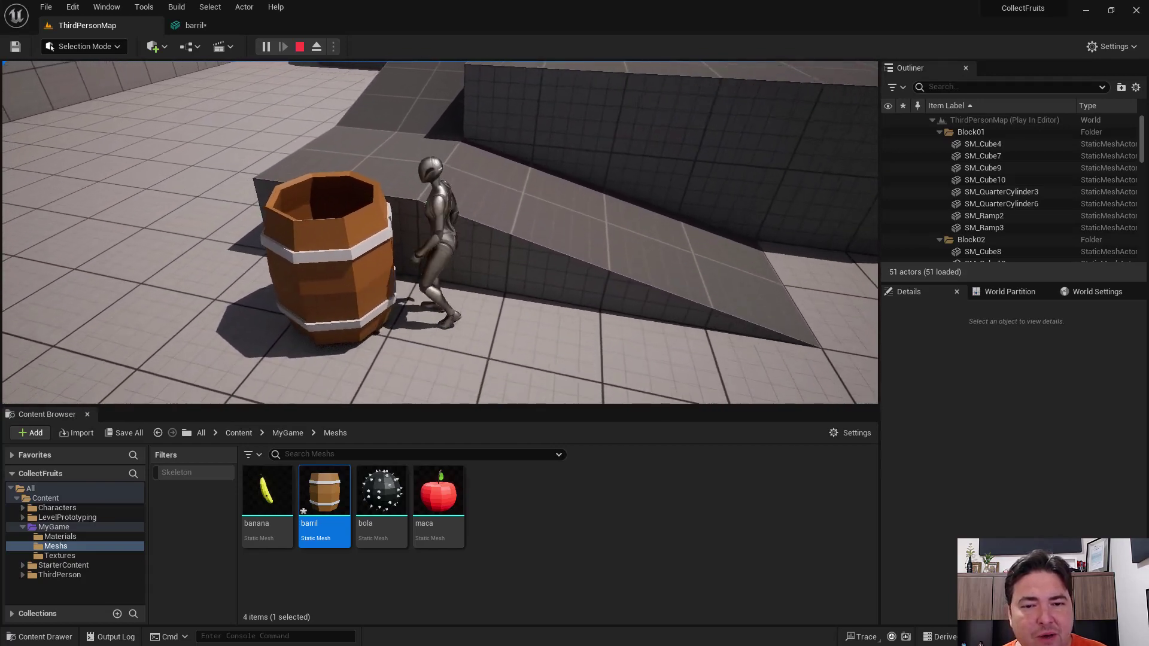
key("w")
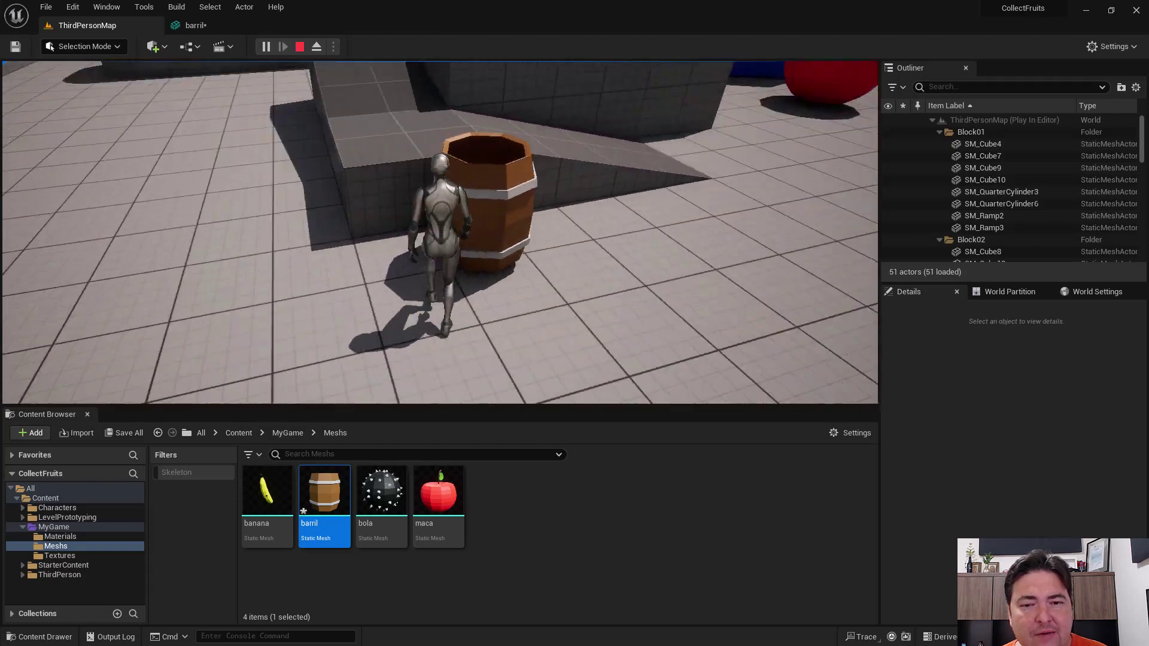
key("d")
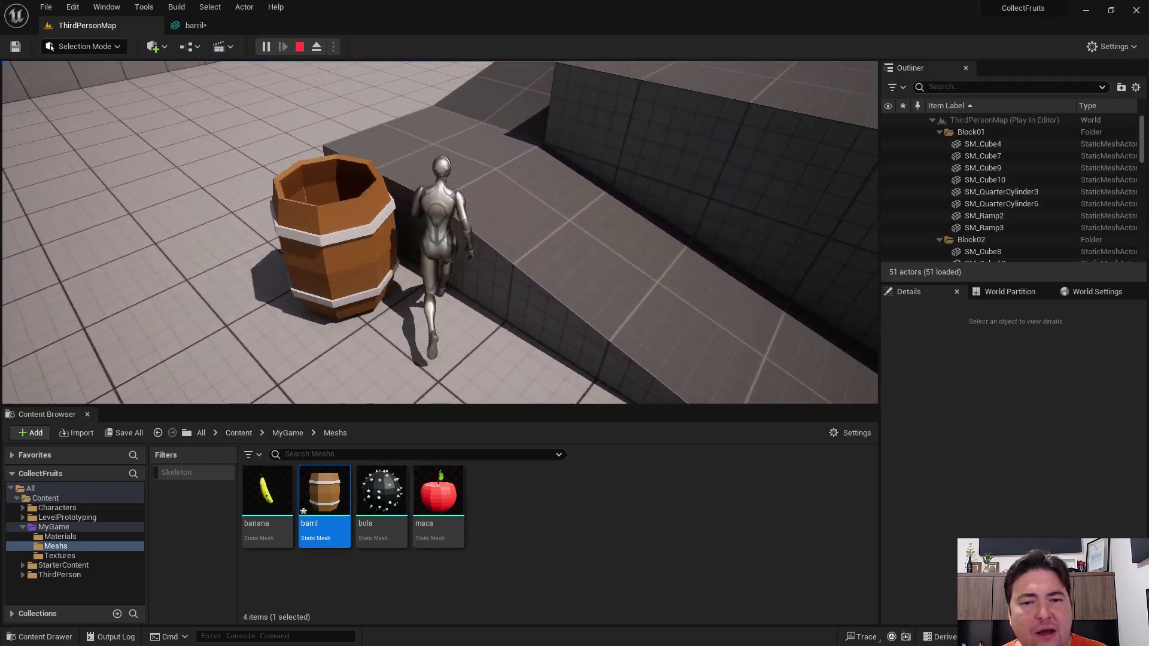
key("Escape")
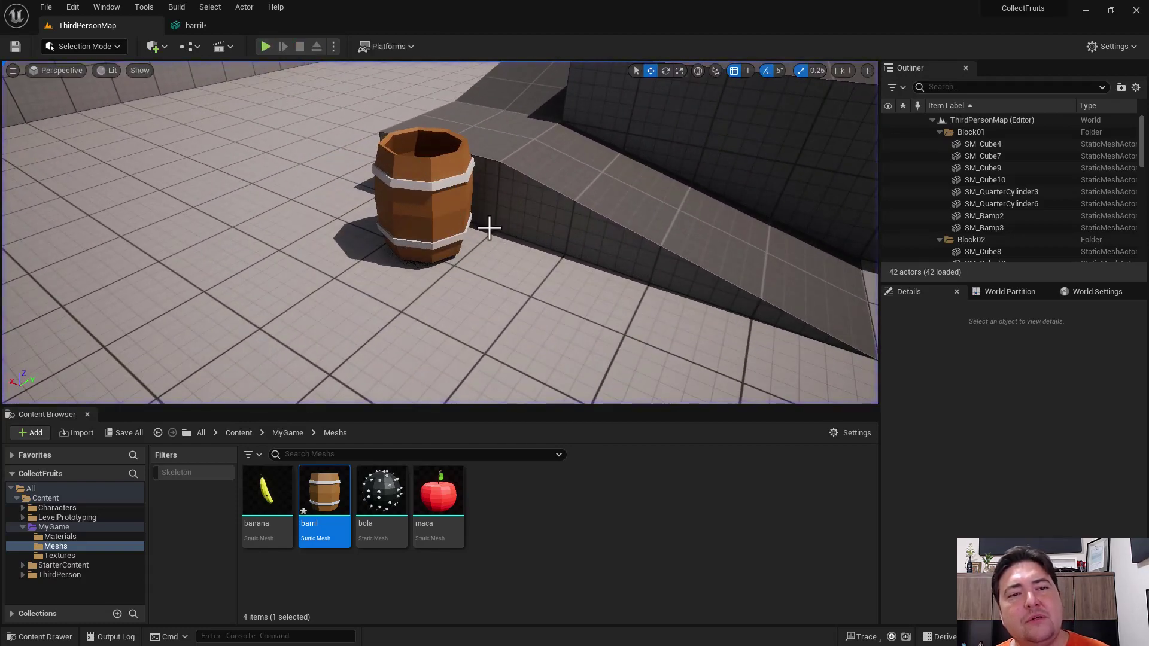
Step: Back in the barril editor, remove the box collision from the mesh
left_click(181, 24)
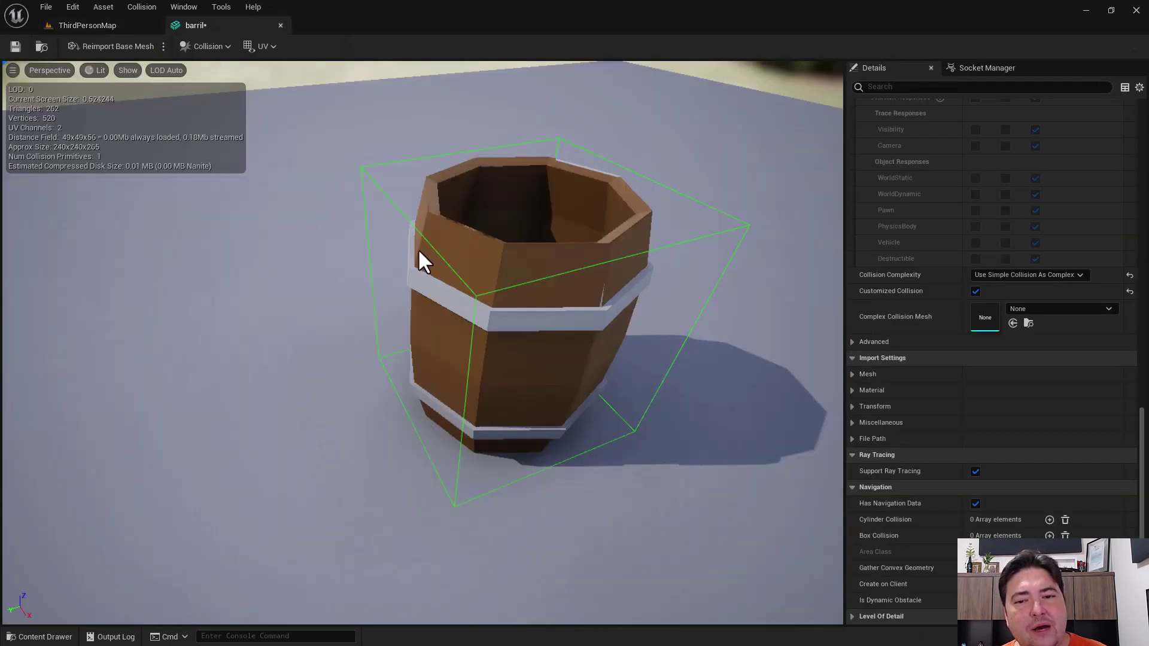
left_click(207, 46)
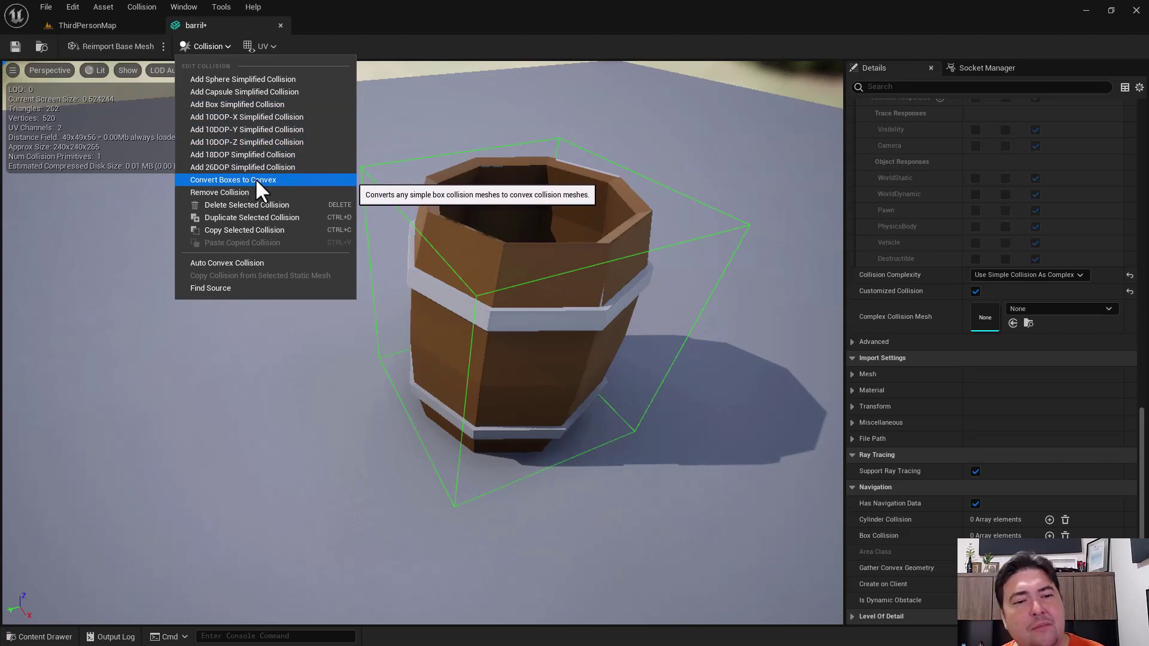
left_click(224, 191)
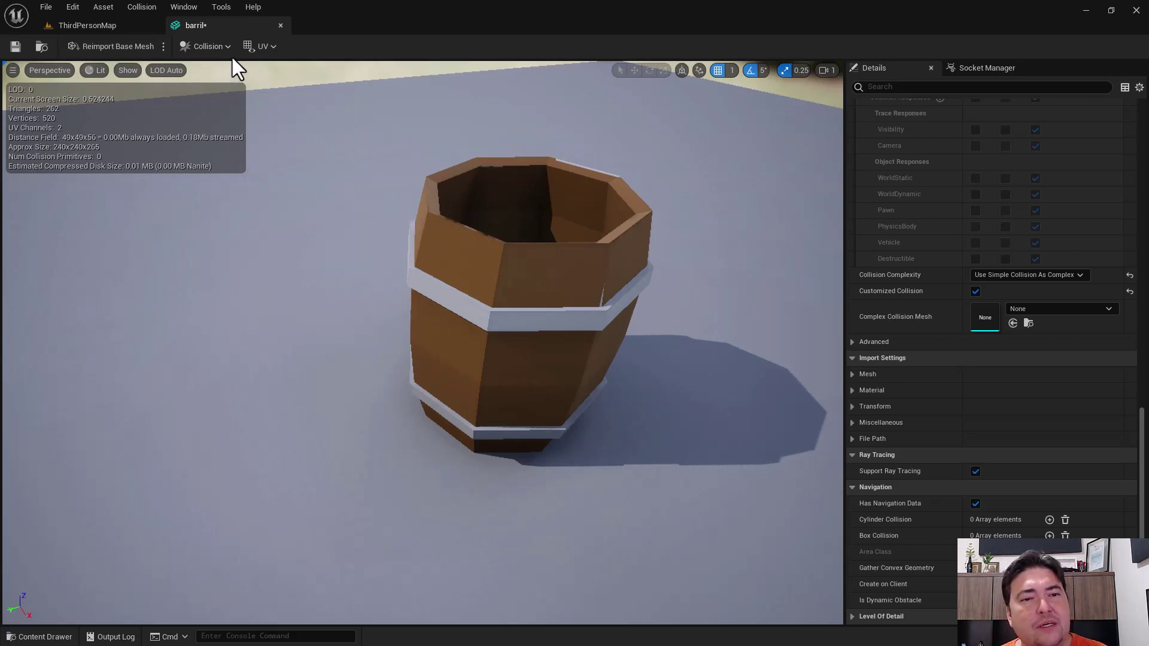
left_click(265, 45)
Step: Set Collision Complexity to Use Complex Collision As Simple, toggling the UV Channel 0 overlay on and off
left_click(270, 85)
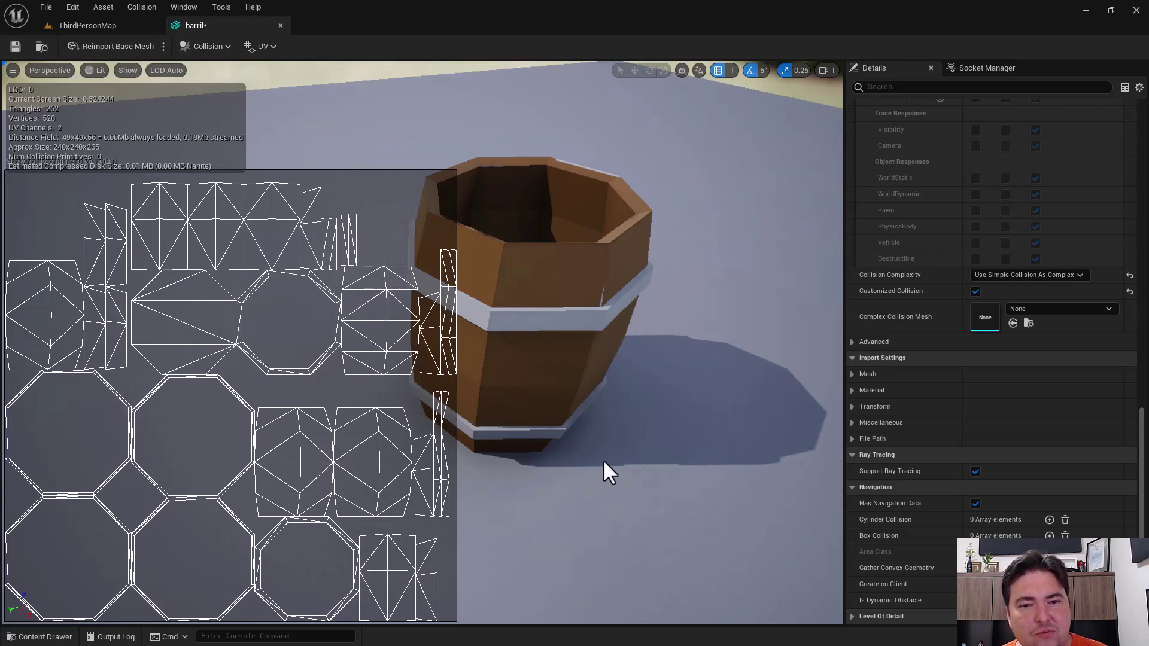
left_click(1036, 275)
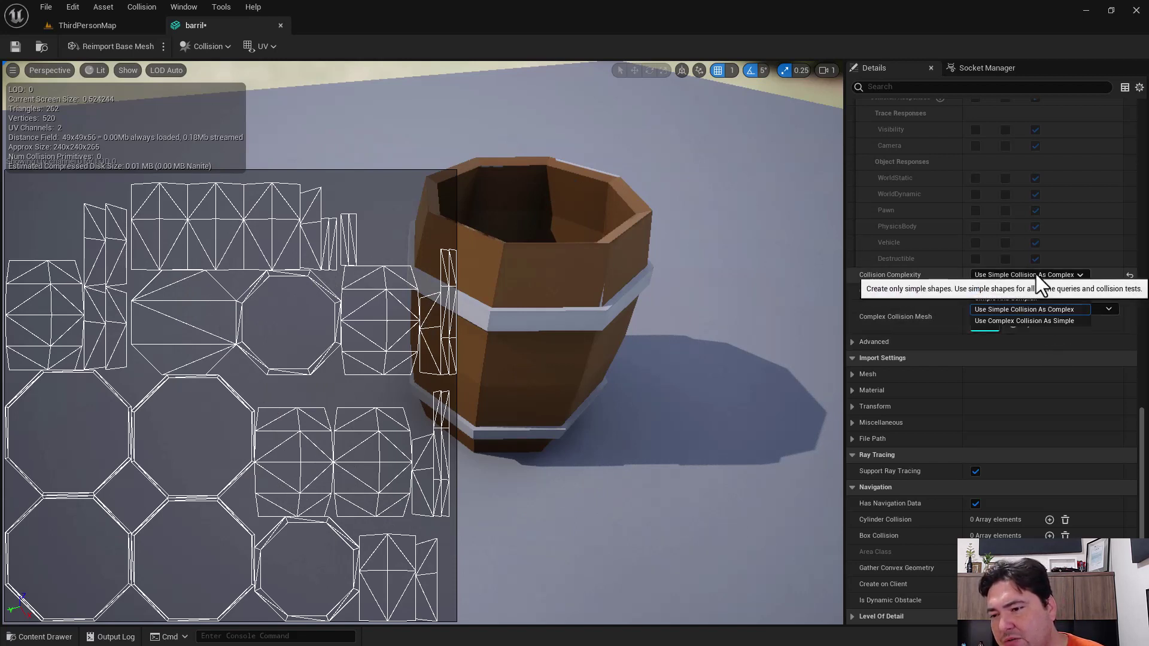
left_click(1023, 322)
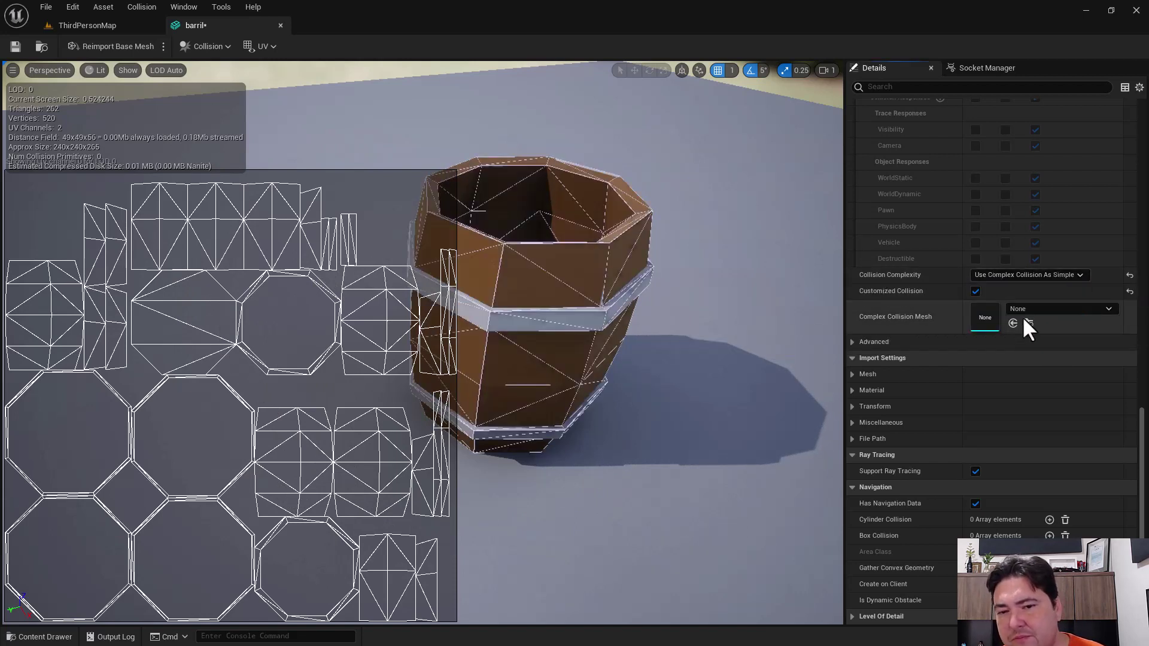
left_click(263, 46)
left_click(266, 66)
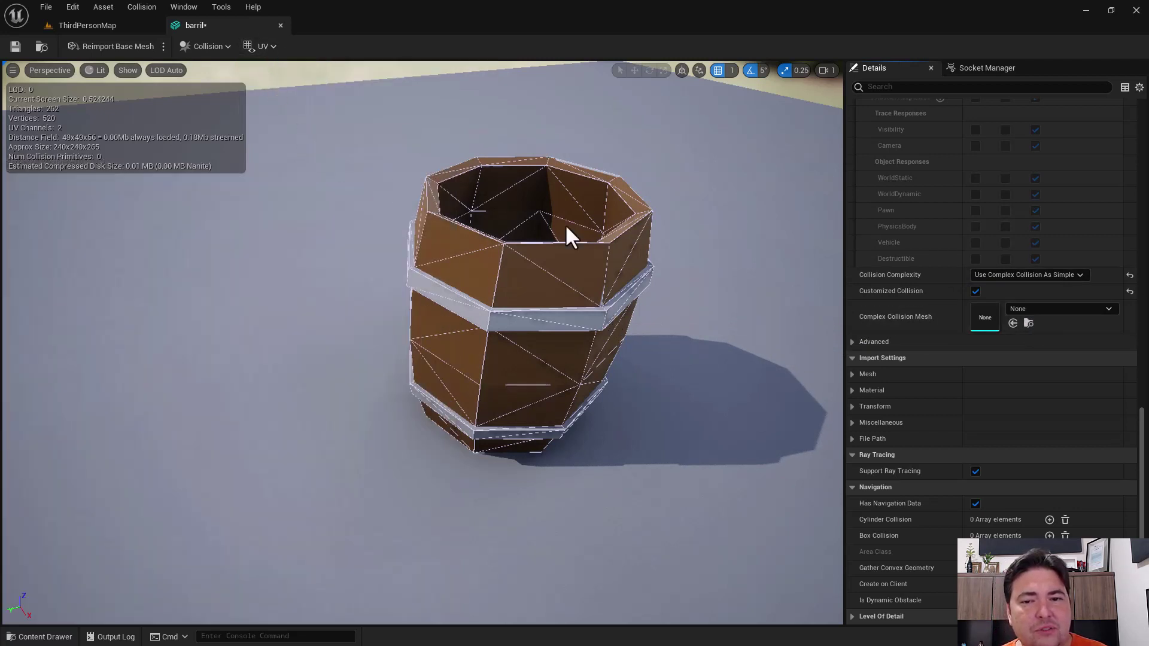
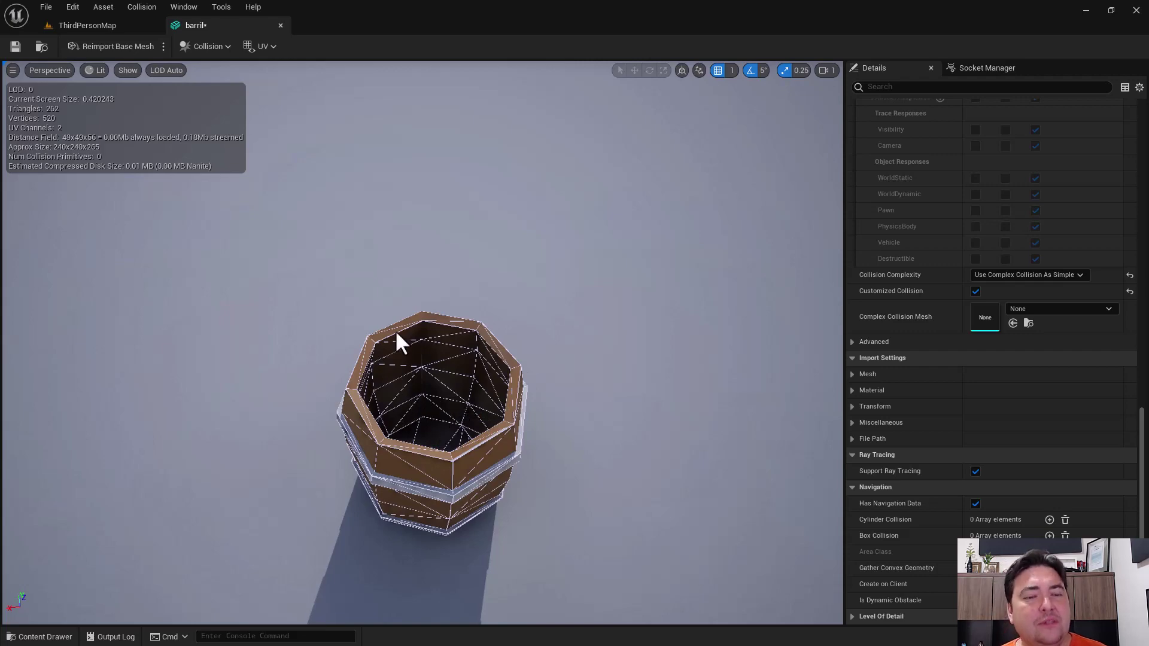
Step: Save the barril mesh and play-test ThirdPersonMap, running and jumping into the barrel
key("ctrl+s")
left_click(101, 26)
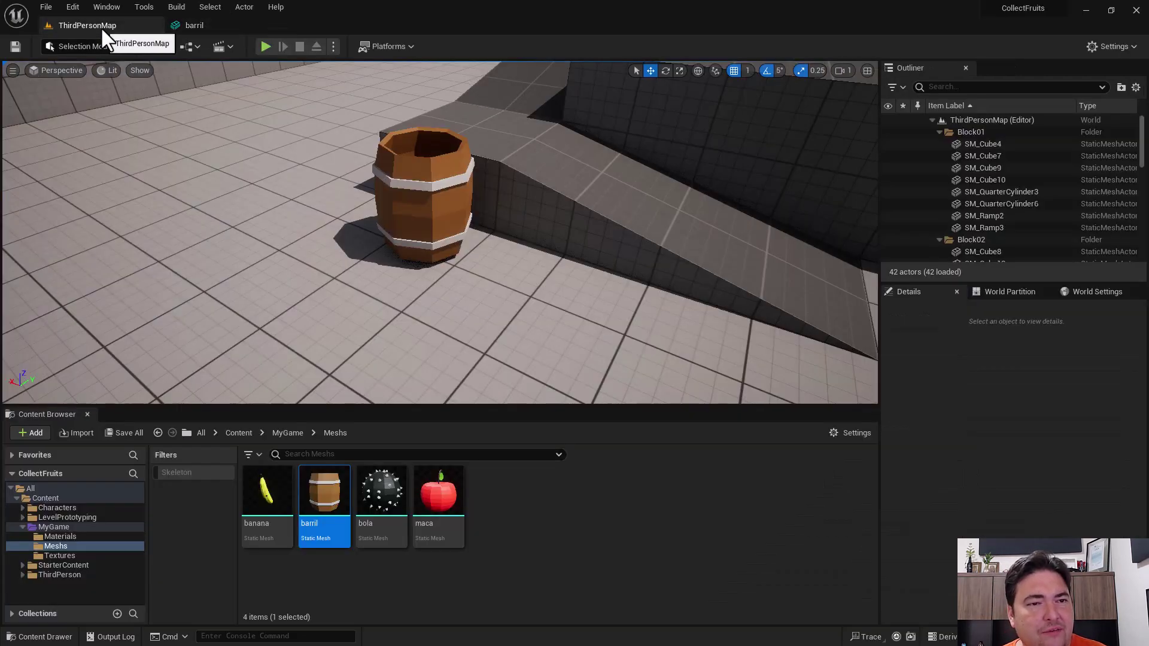
left_click(265, 46)
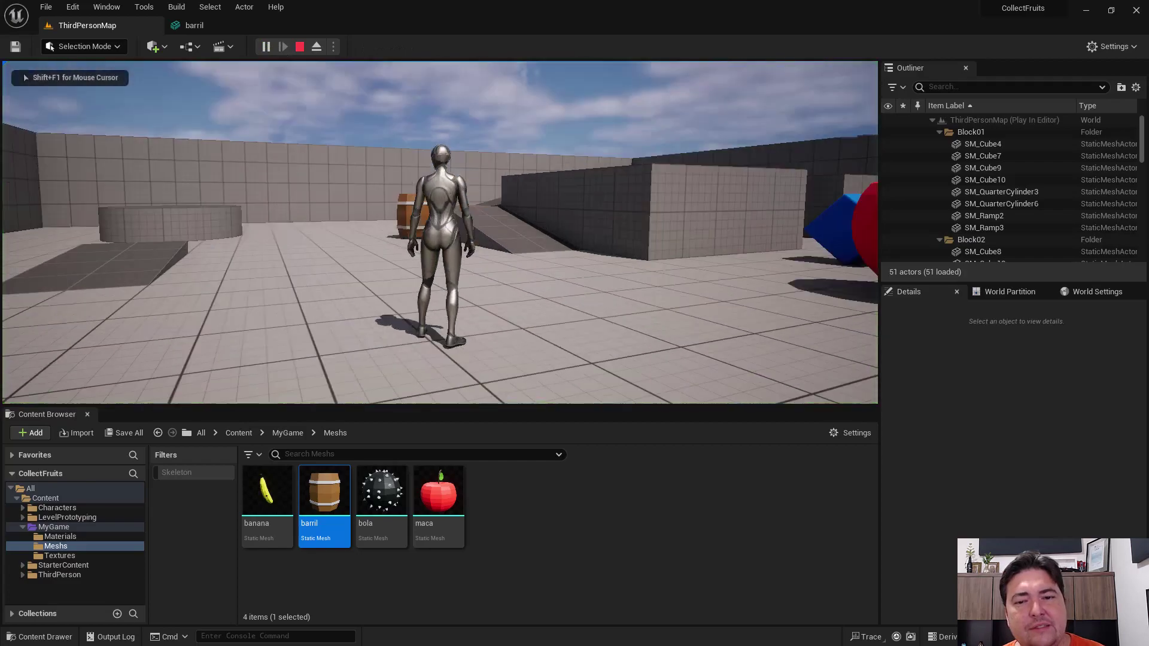
key("w")
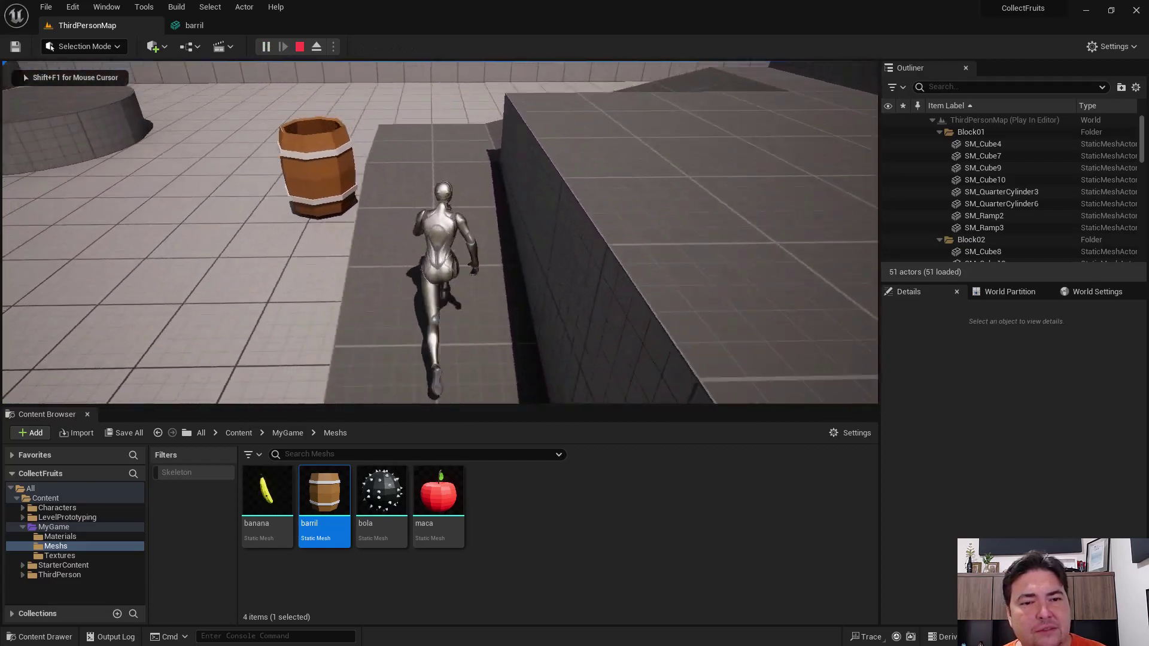
key("space")
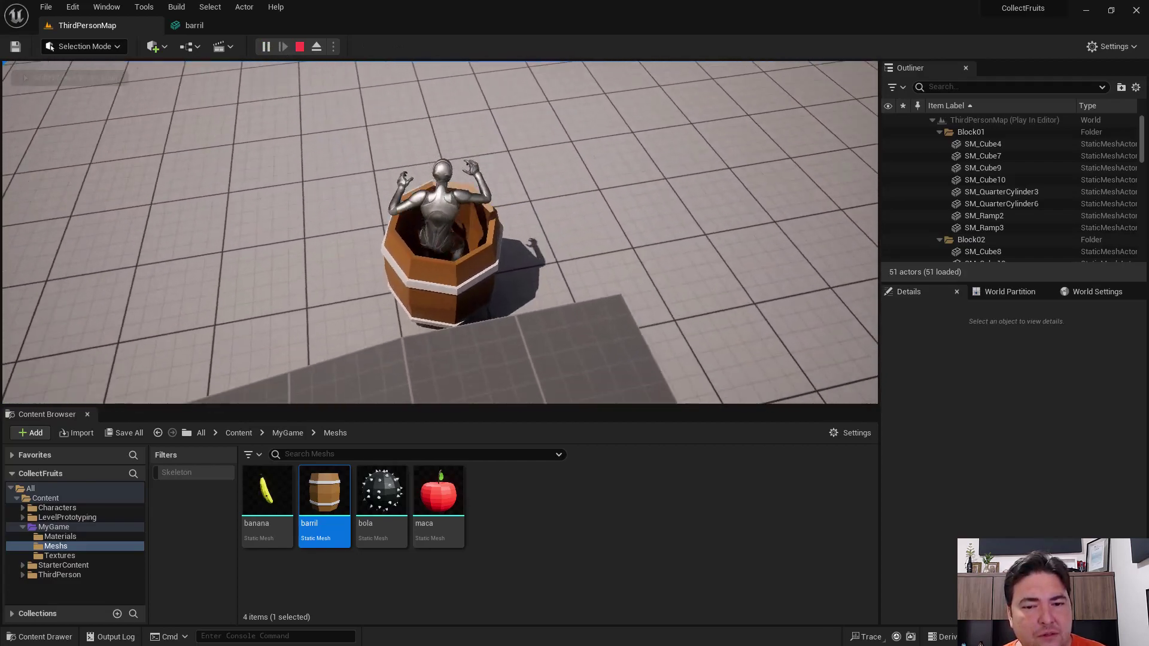
Step: Jump onto the raised block, drop back inside the barrel, then stop the play test
key("space")
key("w")
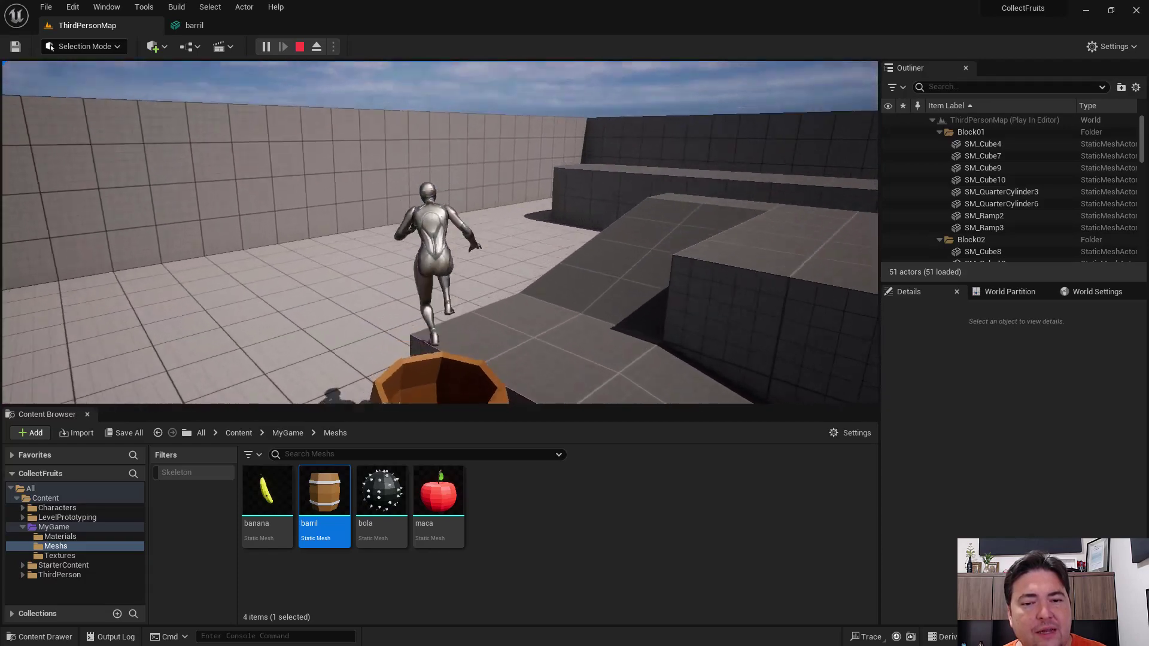
key("w")
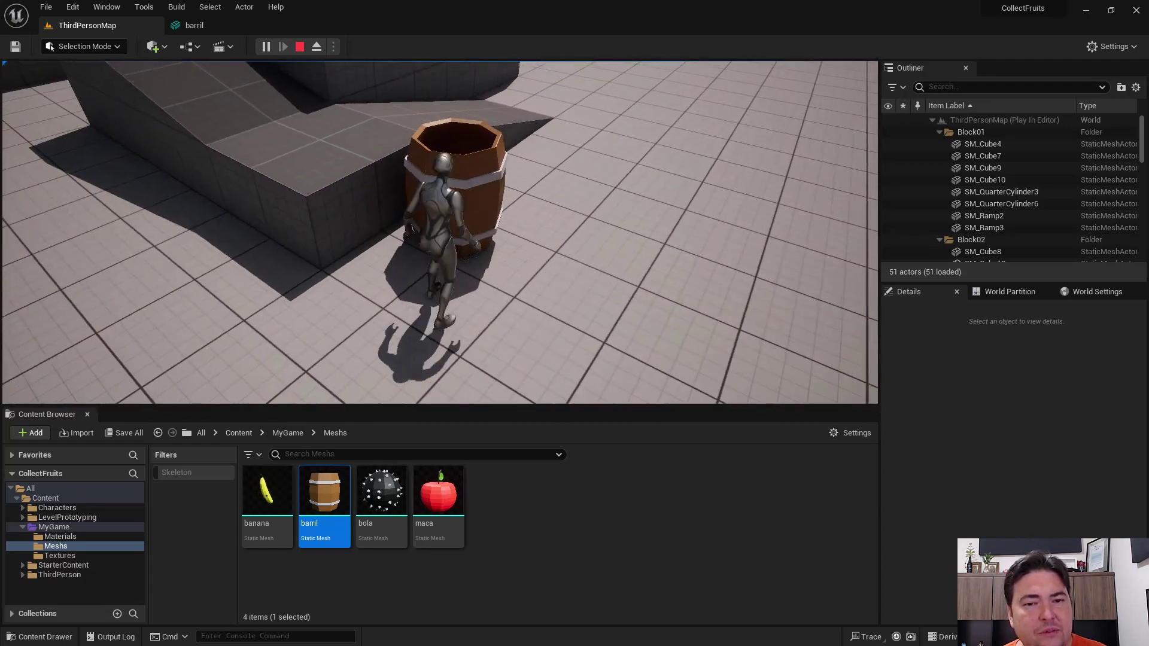
key("w")
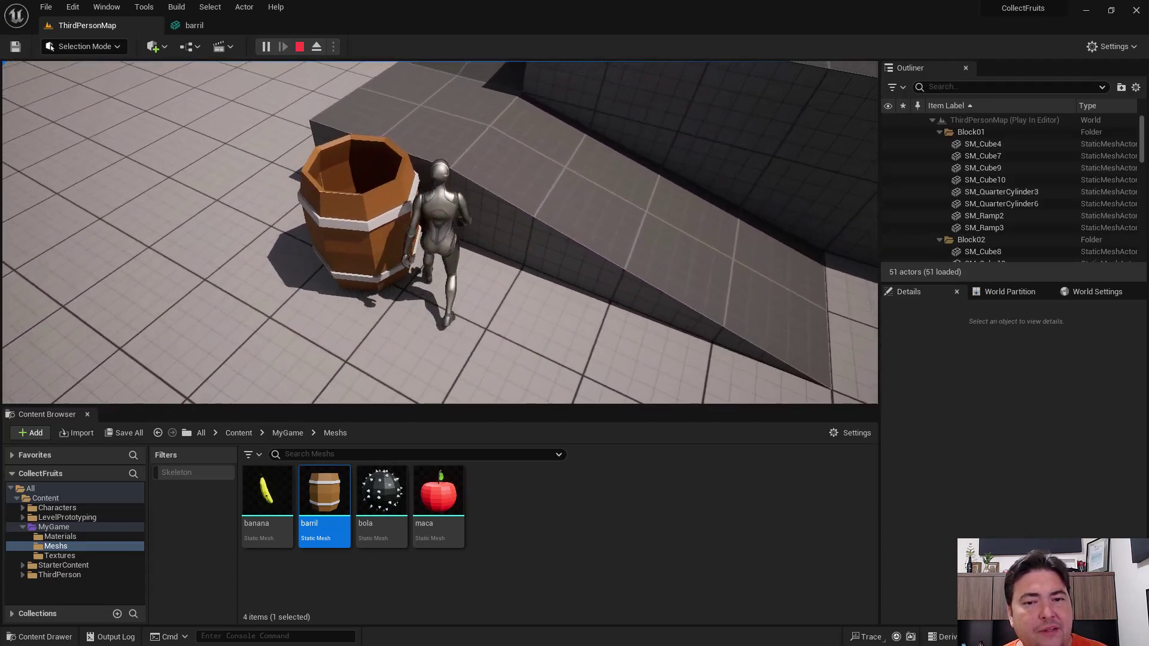
key("space")
key("w")
key("space")
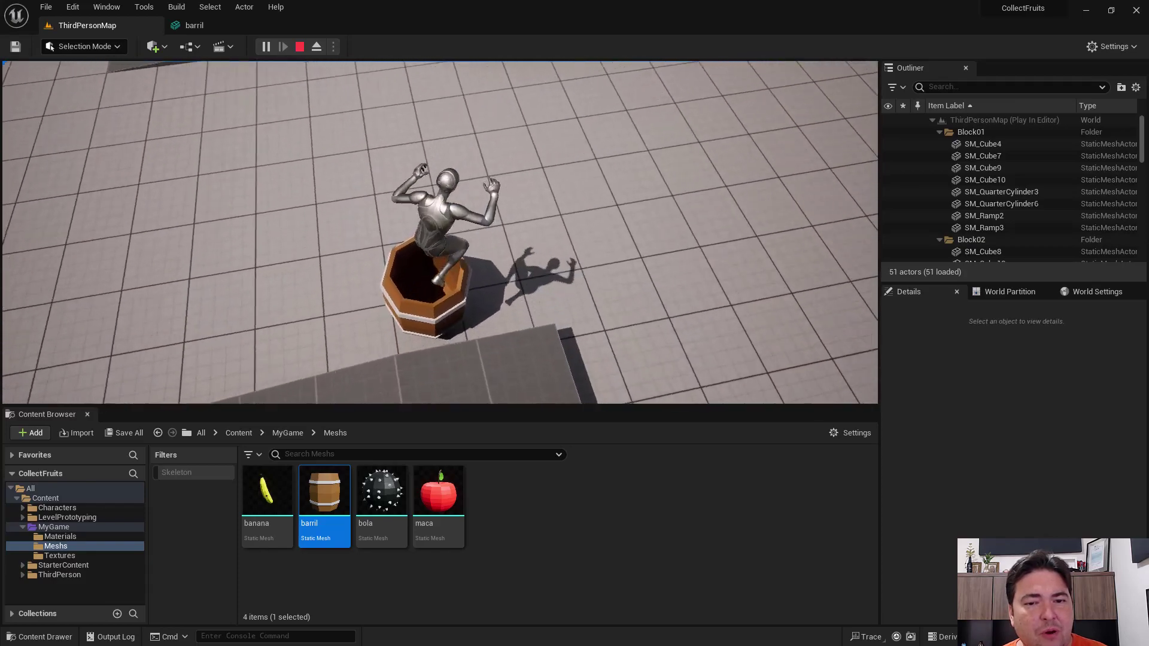
key("space")
key("w")
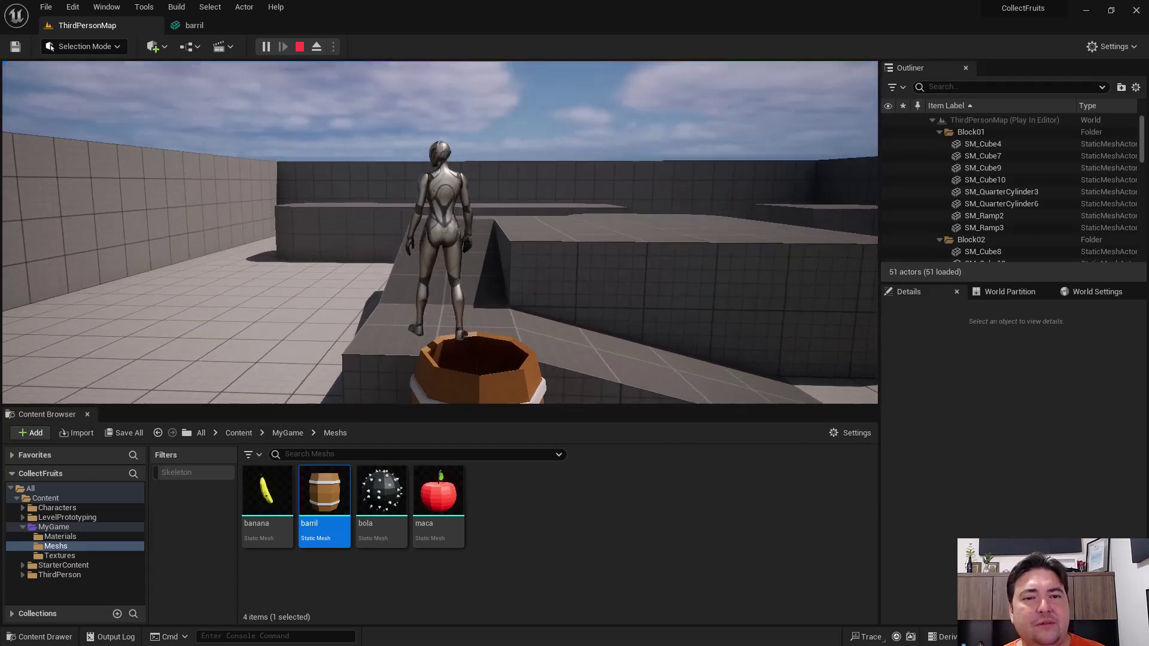
key("shift+F1")
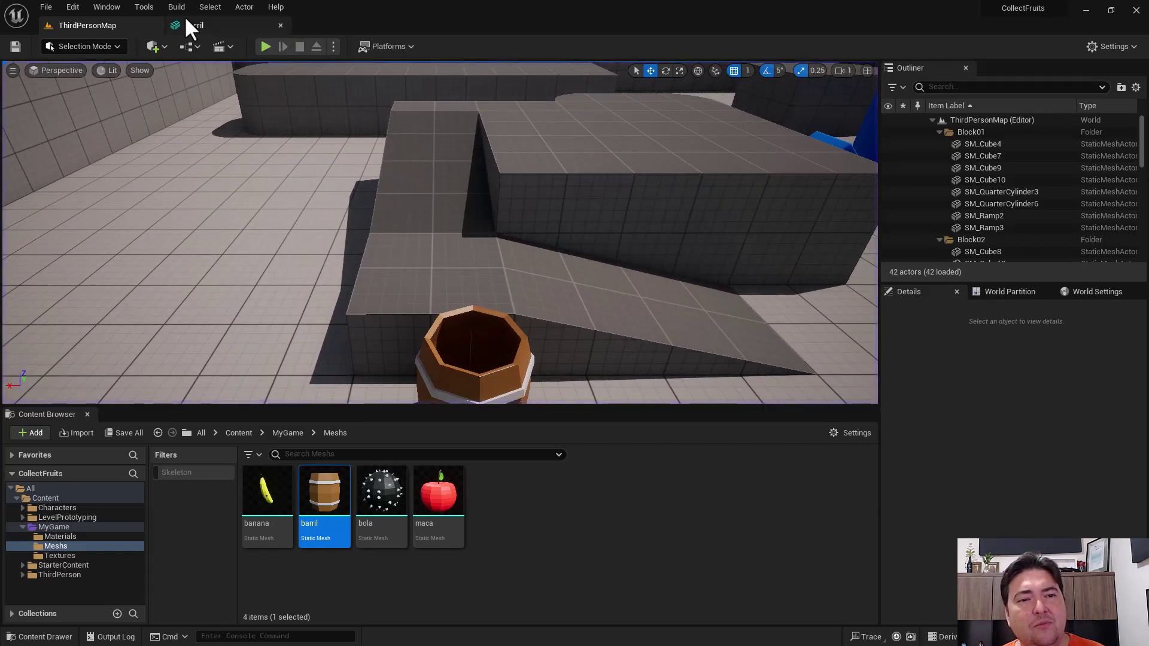
Step: Inspect the barril mesh preview from the side and check its Collision menu
left_click(185, 24)
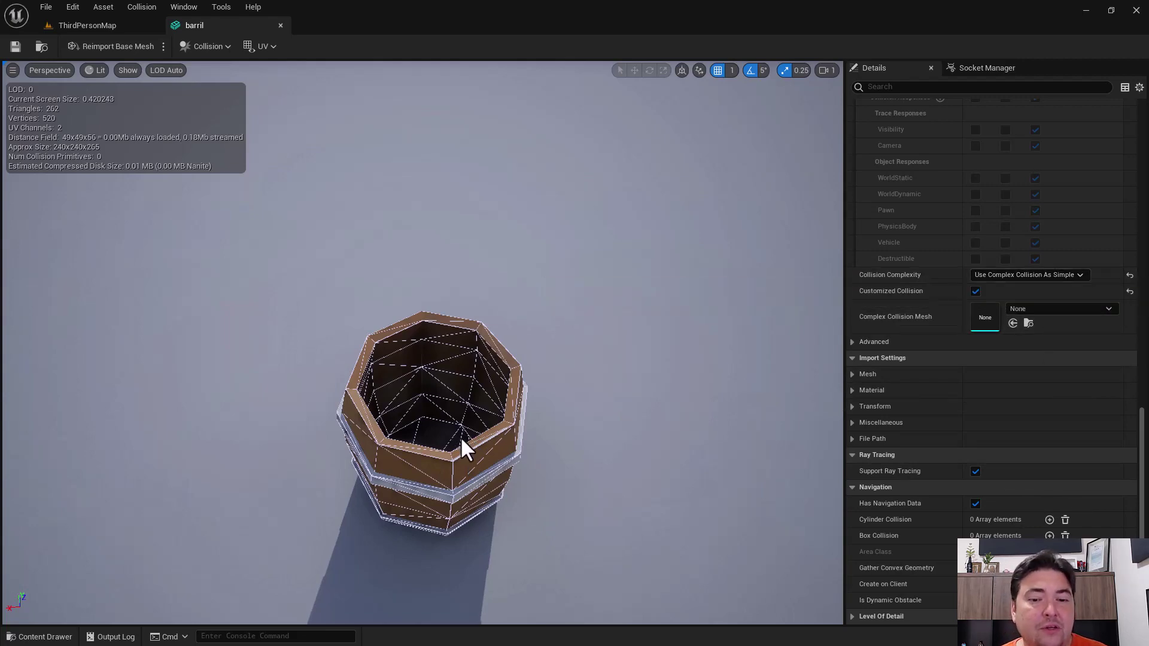
middle_click_drag(452, 488, 511, 448)
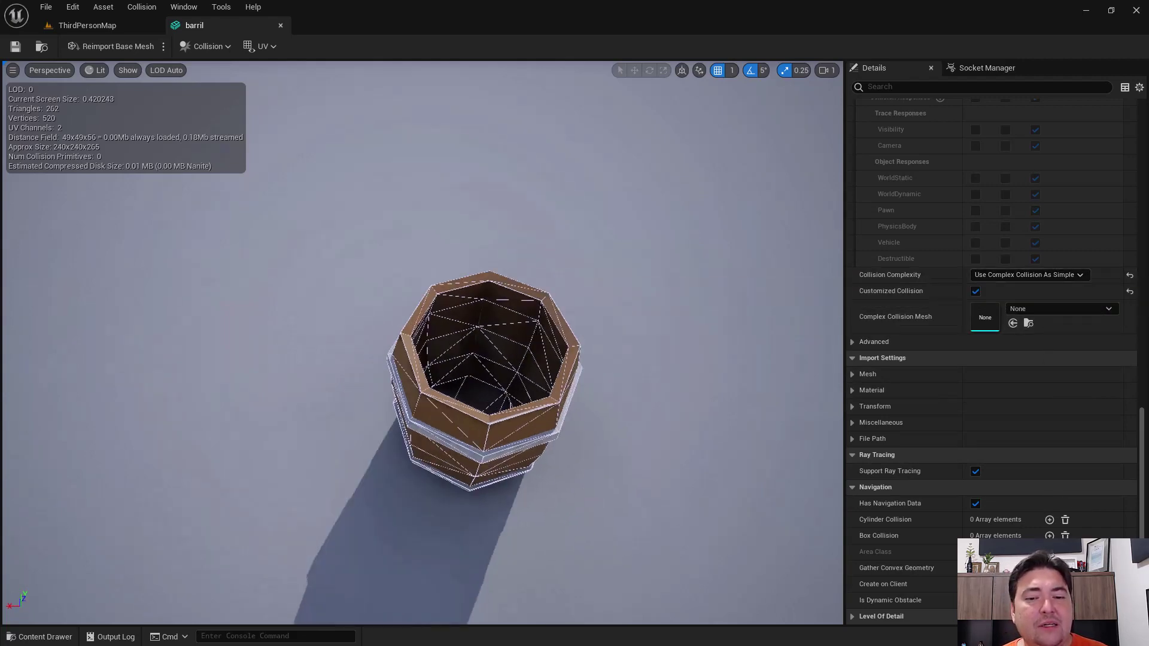
left_click_drag(512, 448, 556, 496)
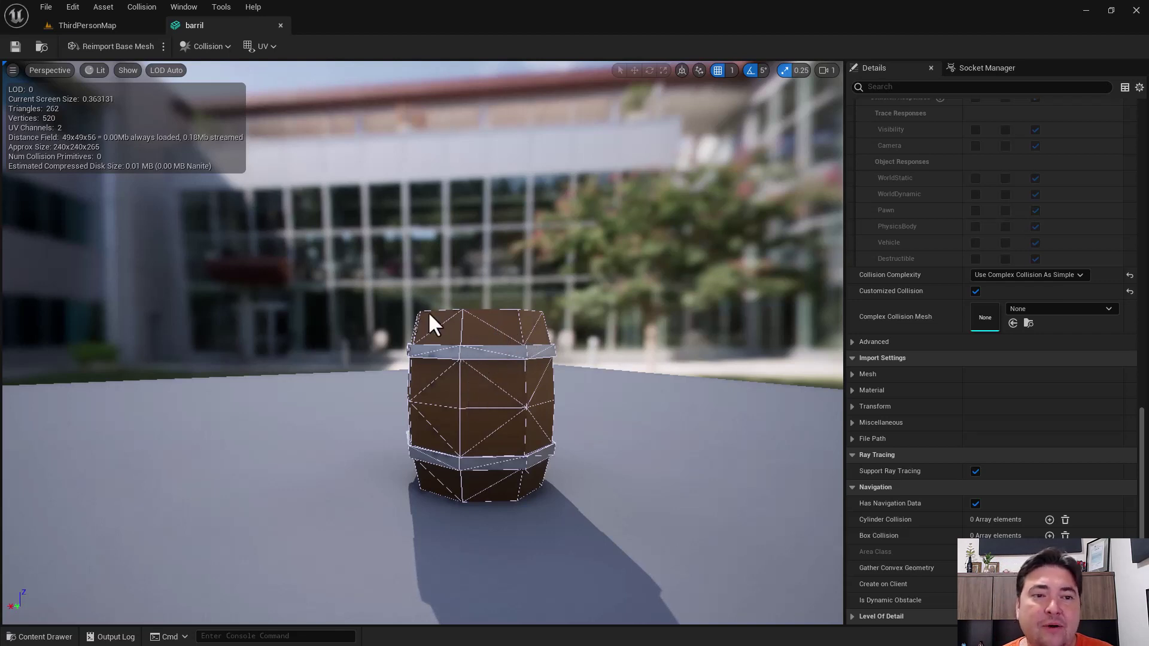
left_click(210, 45)
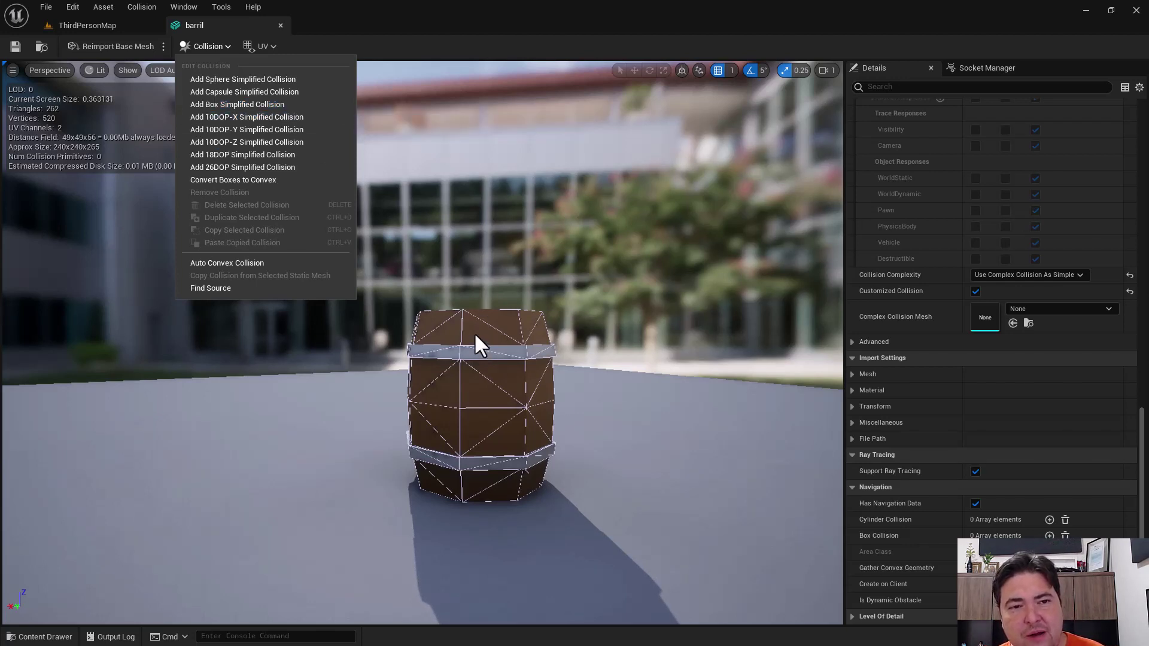
left_click(421, 88)
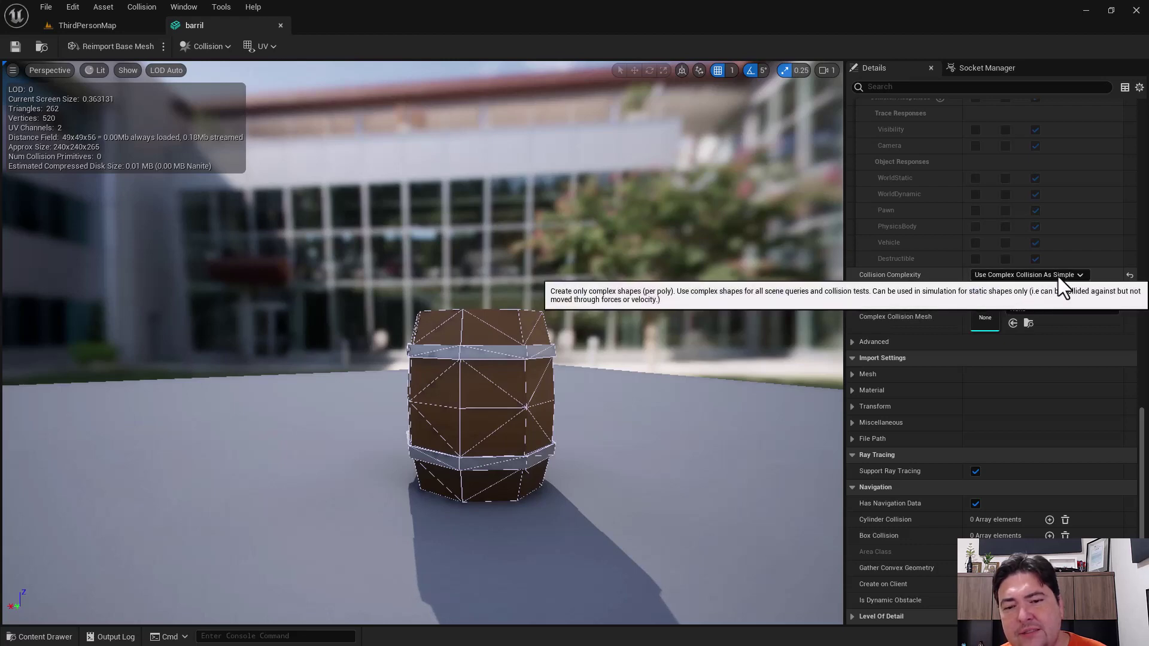
Step: Orbit around the barrel preview once more and close the barril mesh editor
mouse_move(526, 392)
left_mouse_down()
mouse_move(536, 395)
mouse_move(229, 144)
left_mouse_up()
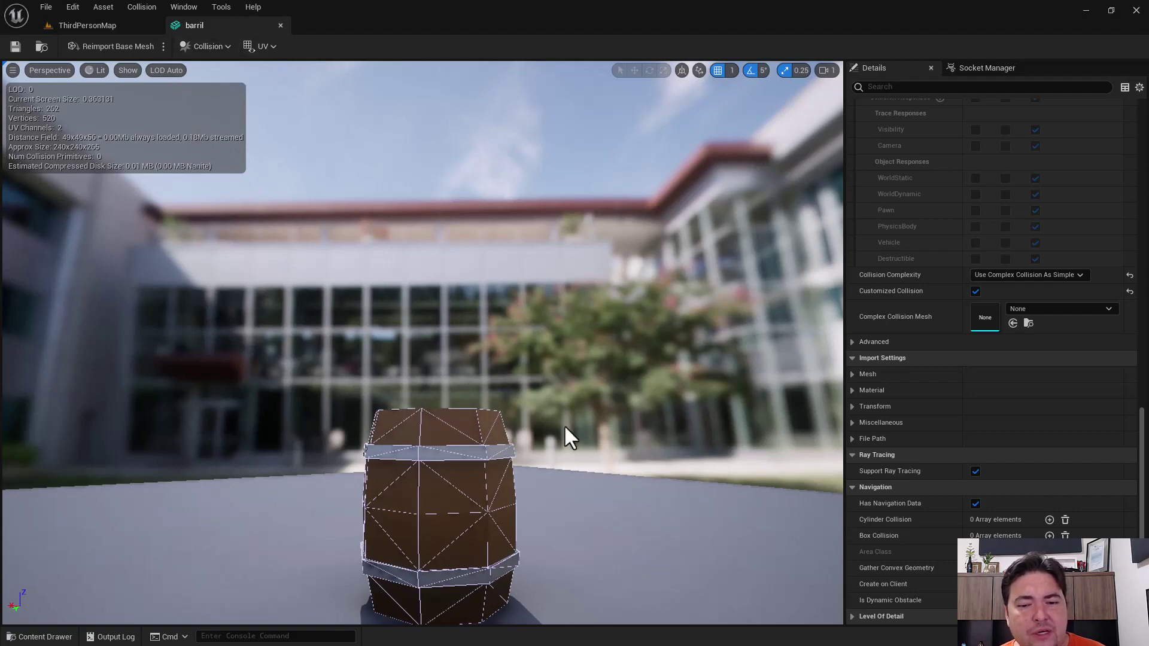
mouse_move(564, 434)
left_mouse_down()
mouse_move(455, 395)
mouse_move(537, 384)
left_mouse_up()
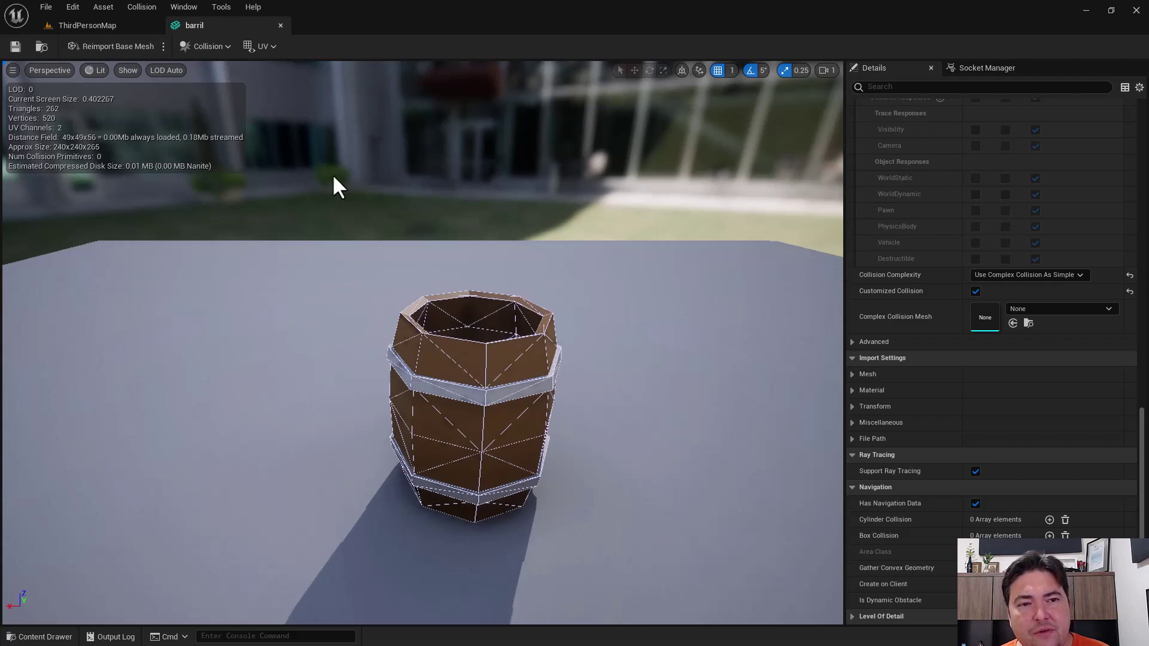
left_click(280, 24)
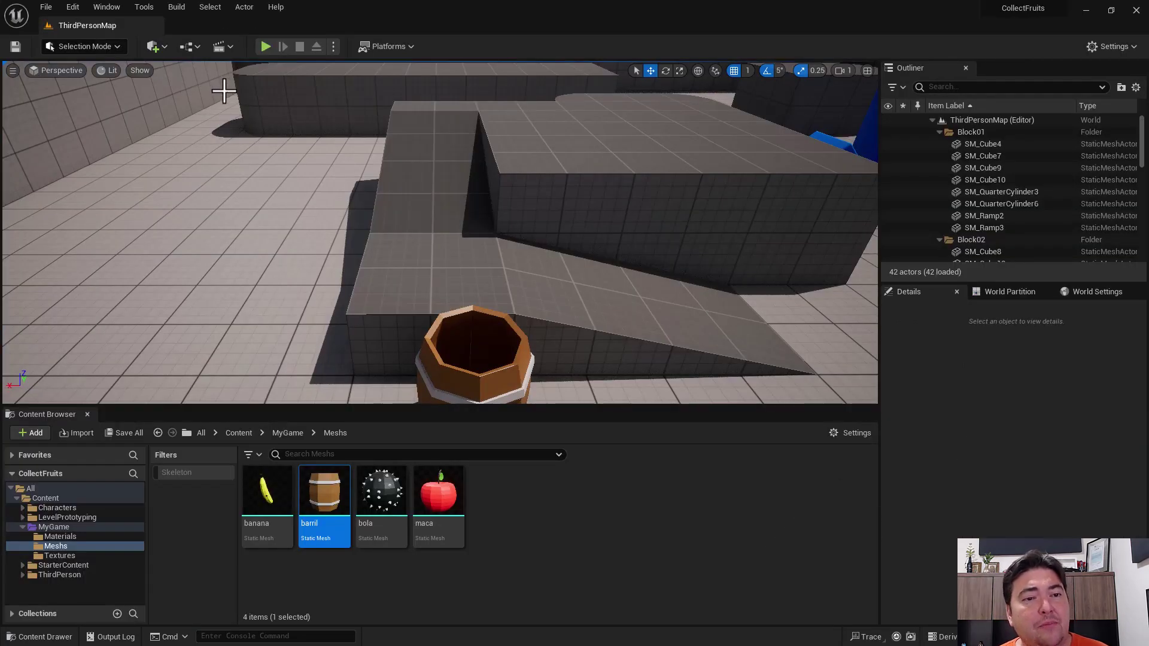
Step: Open barril from the Content Browser, glance at its Collision menu, and close it
double_click(324, 493)
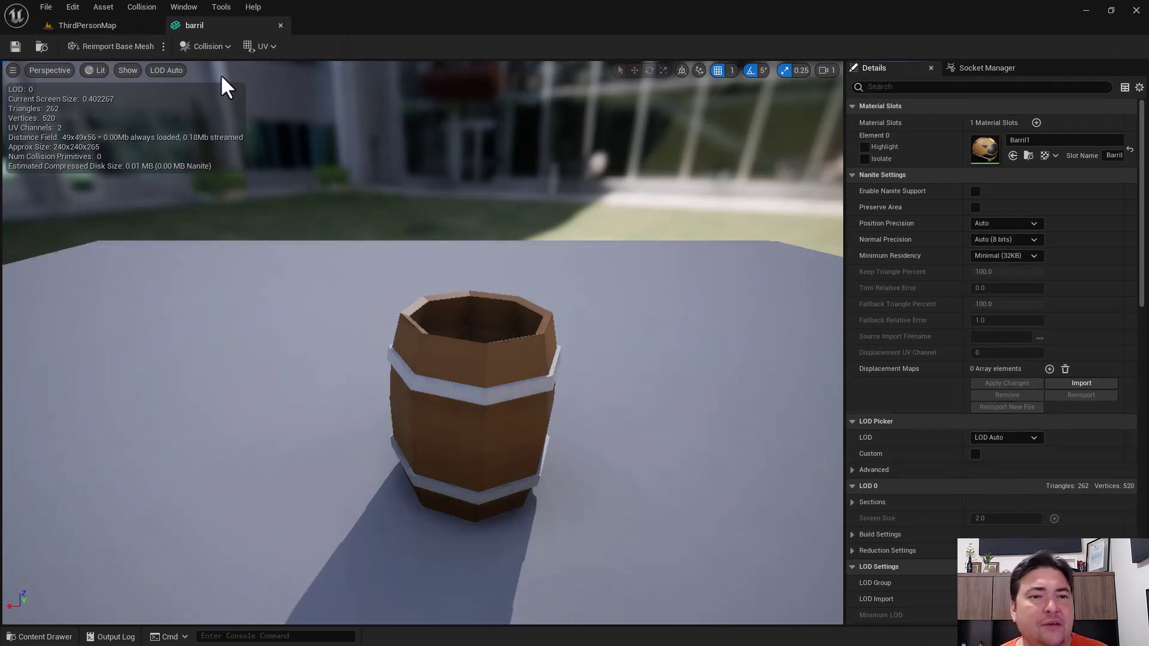
left_click(219, 45)
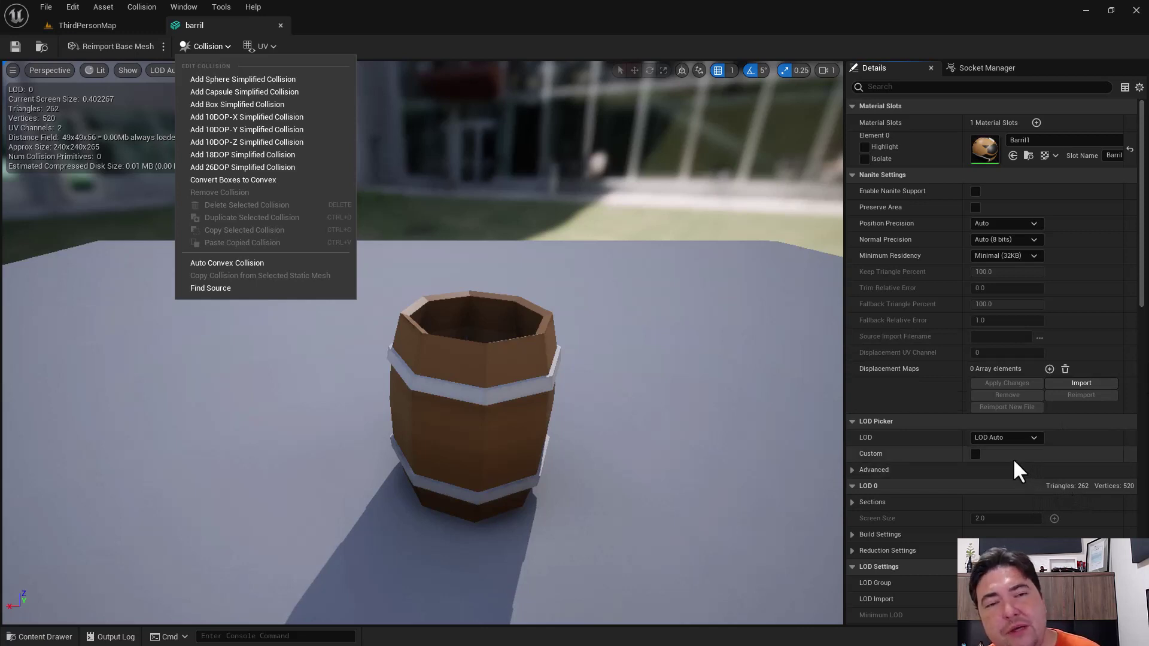
left_click(498, 43)
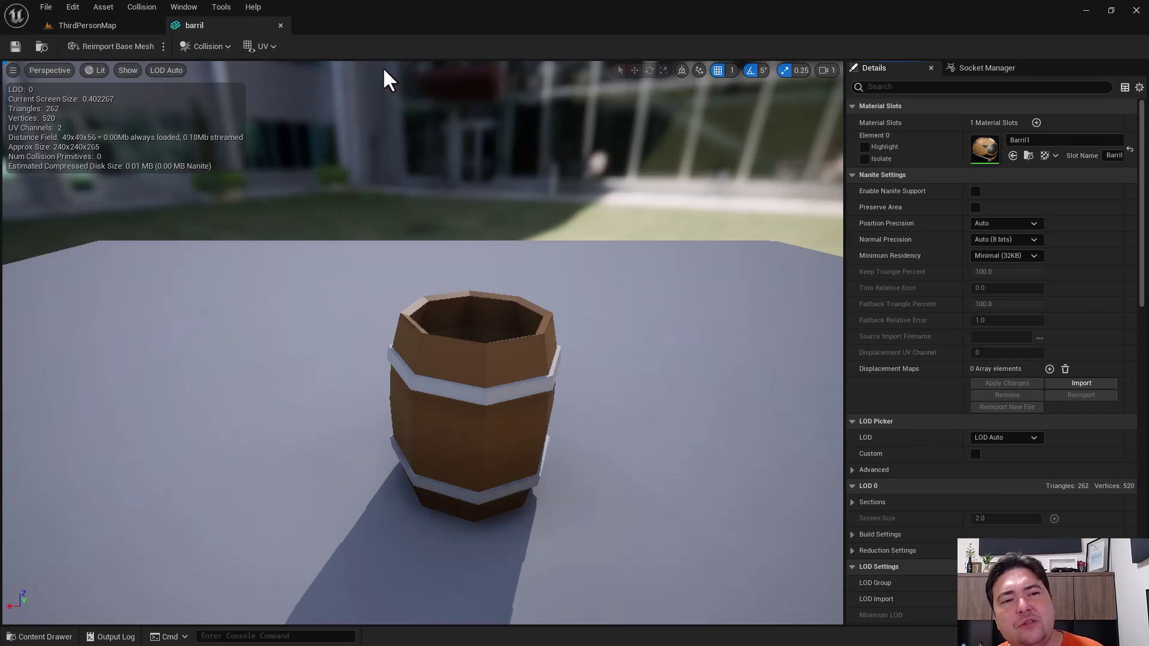
left_click(280, 25)
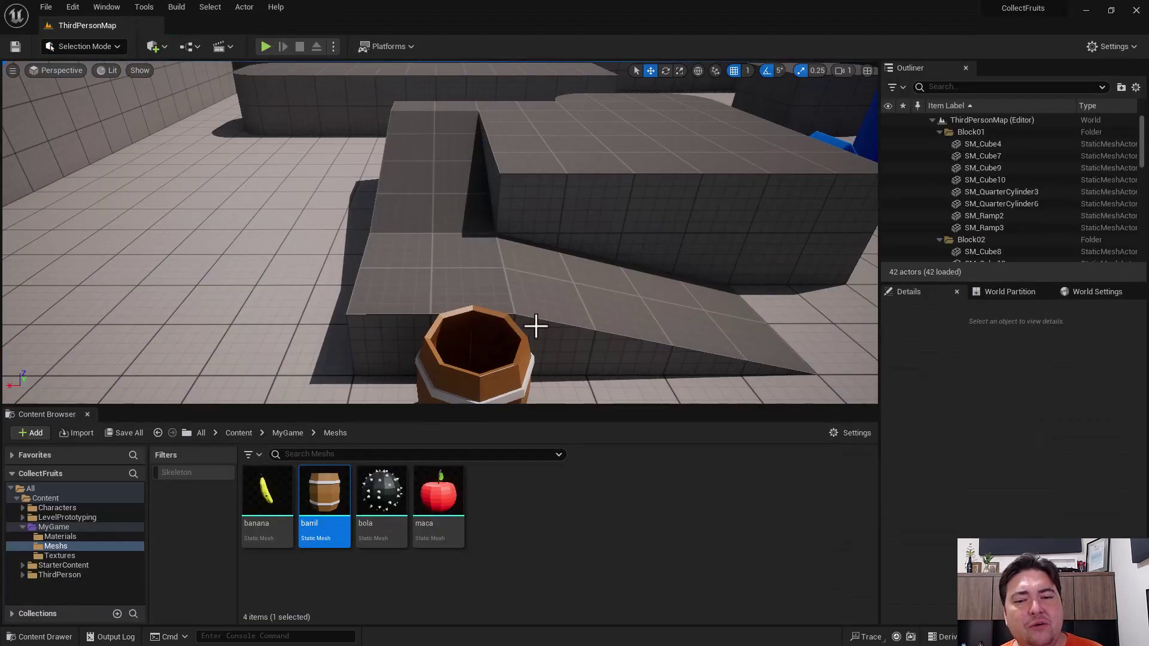
Step: Reopen the barril mesh editor and bring up its Collision menu
right_click_drag(536, 326, 666, 275)
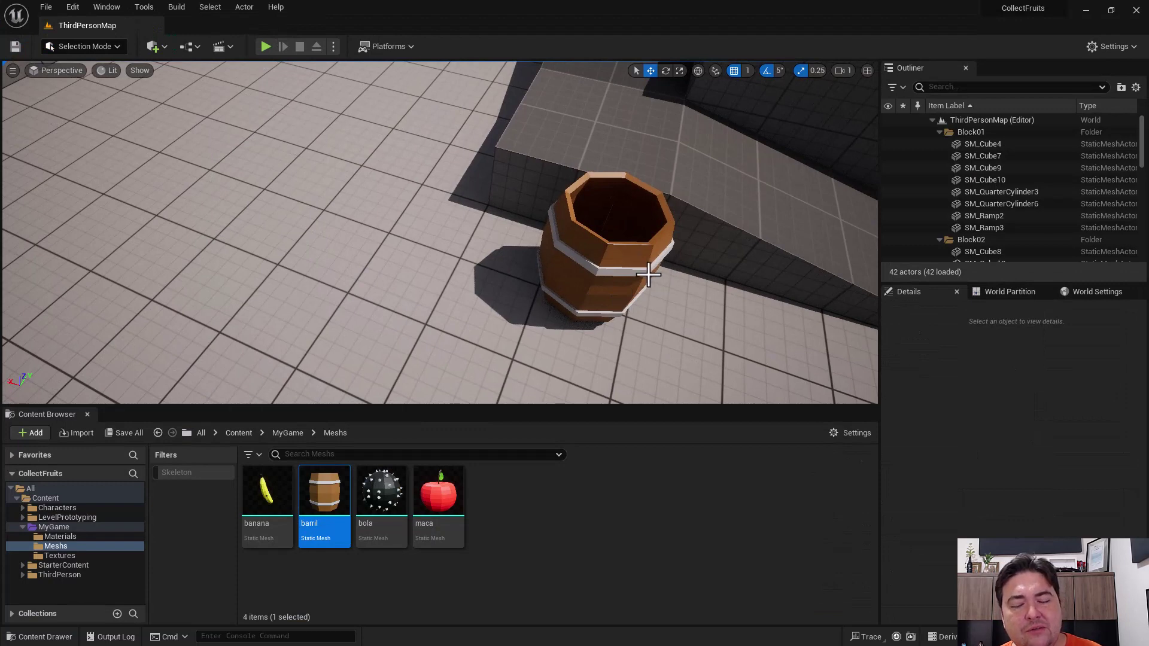
double_click(317, 500)
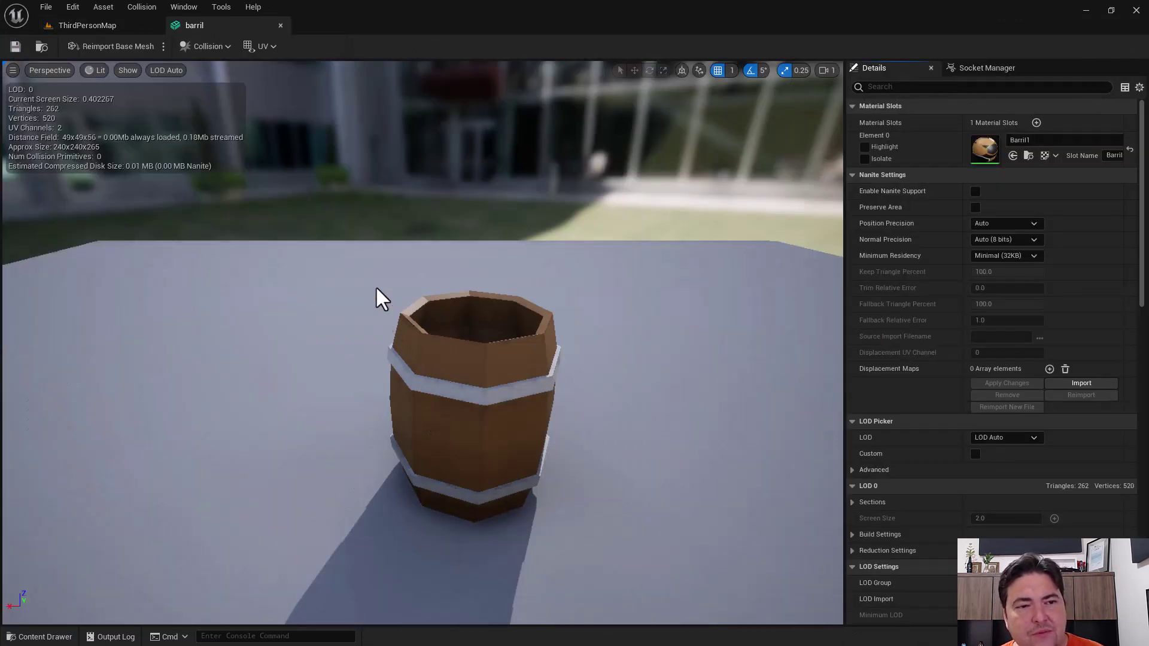
left_click(210, 51)
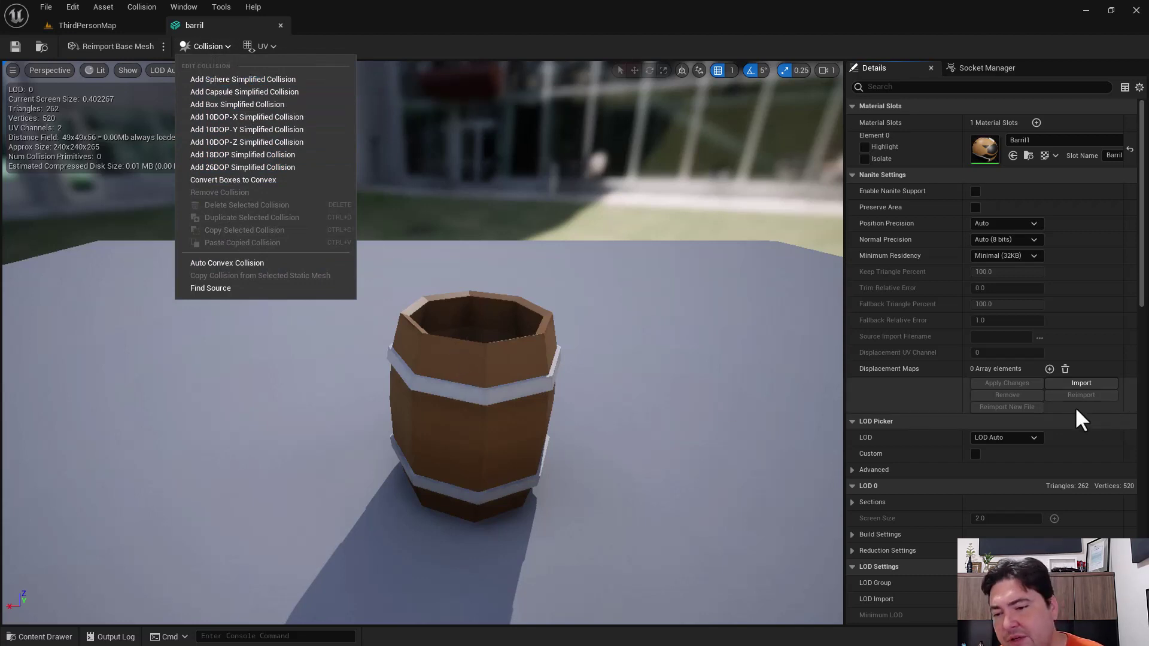
Step: Scroll barril's Details to Collision Complexity, confirm Use Complex Collision As Simple, and close the editor
left_click(915, 400)
scroll(957, 407, "down", 2)
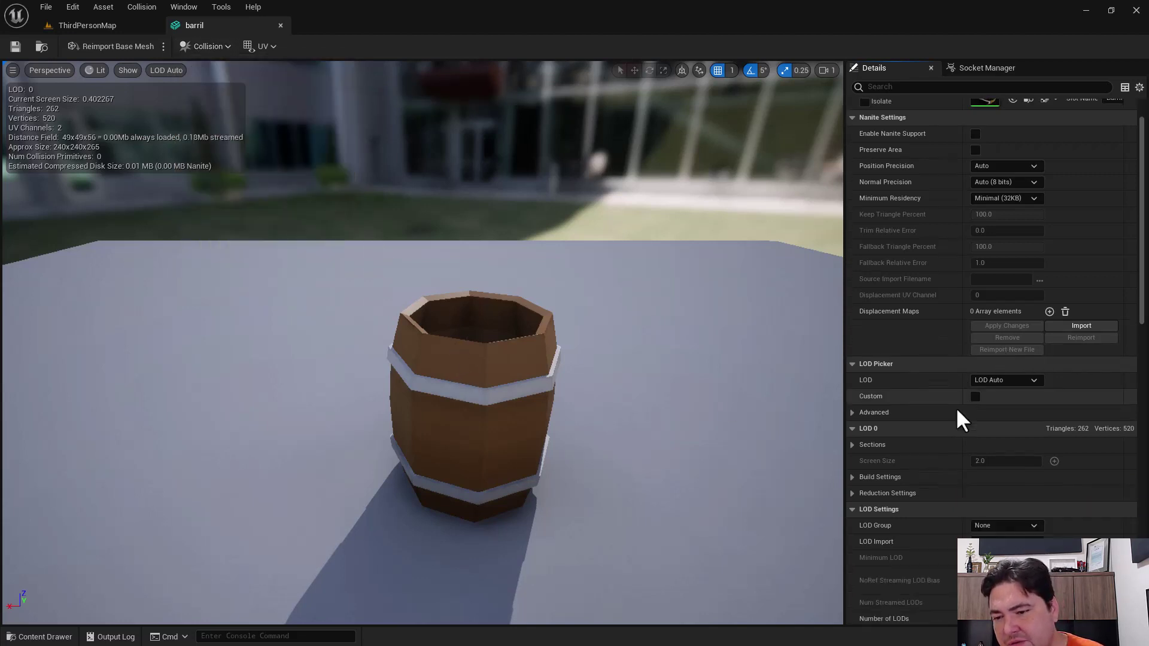
scroll(956, 407, "down", 2)
scroll(934, 410, "down", 2)
scroll(931, 417, "down", 3)
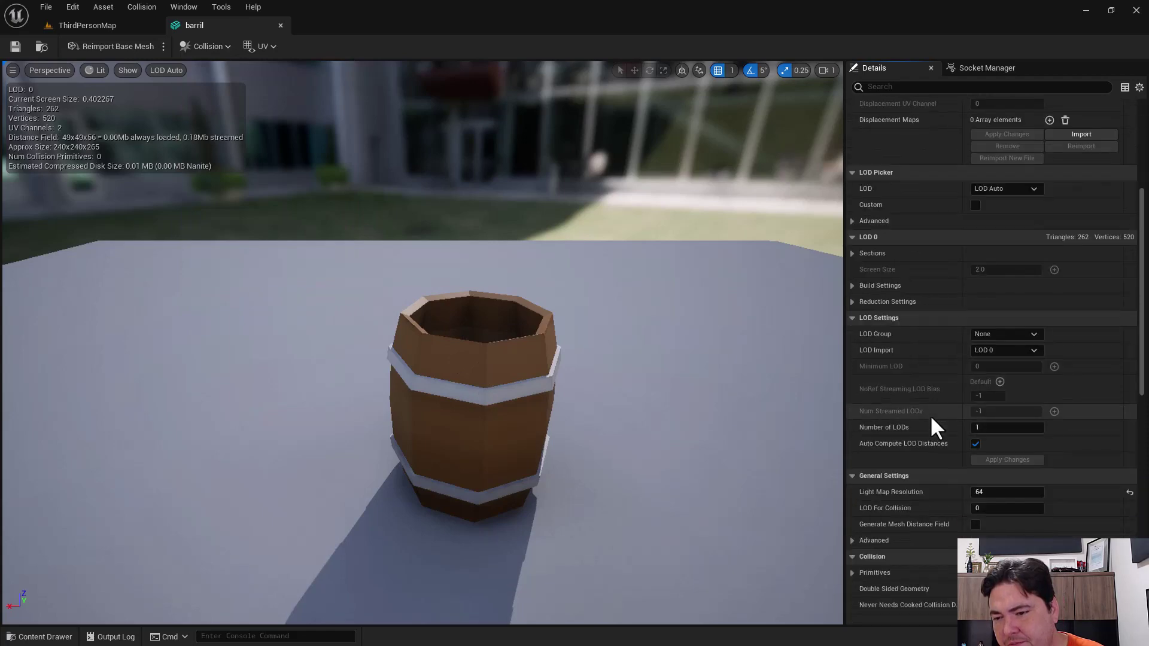
scroll(931, 417, "down", 3)
scroll(931, 419, "down", 3)
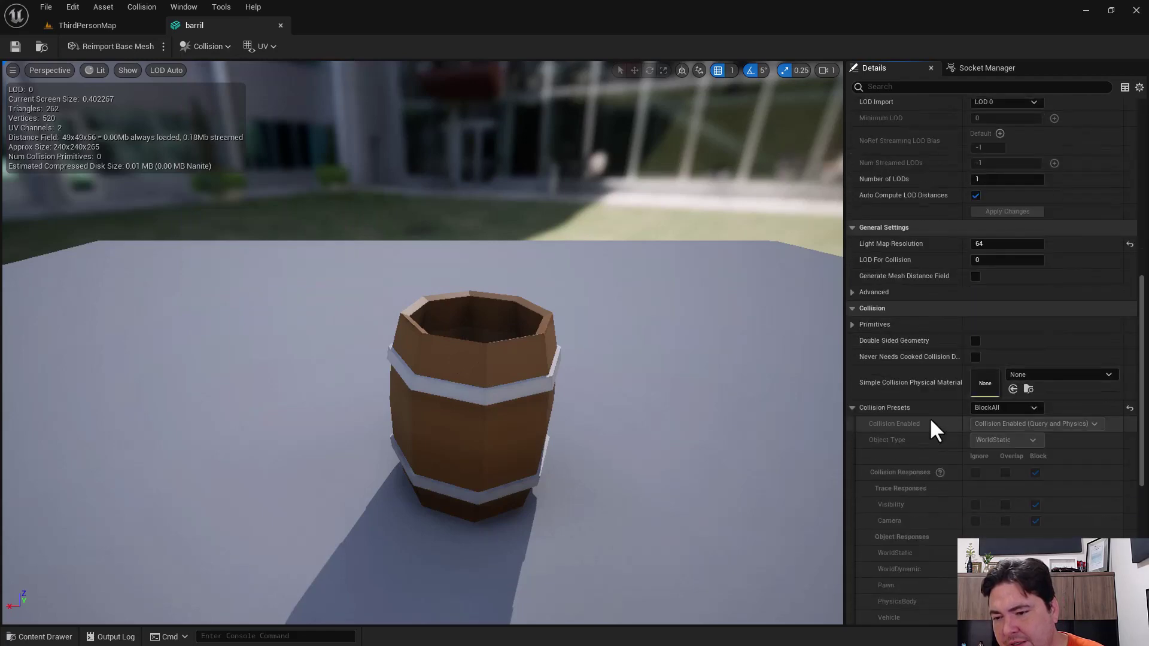
scroll(929, 418, "down", 6)
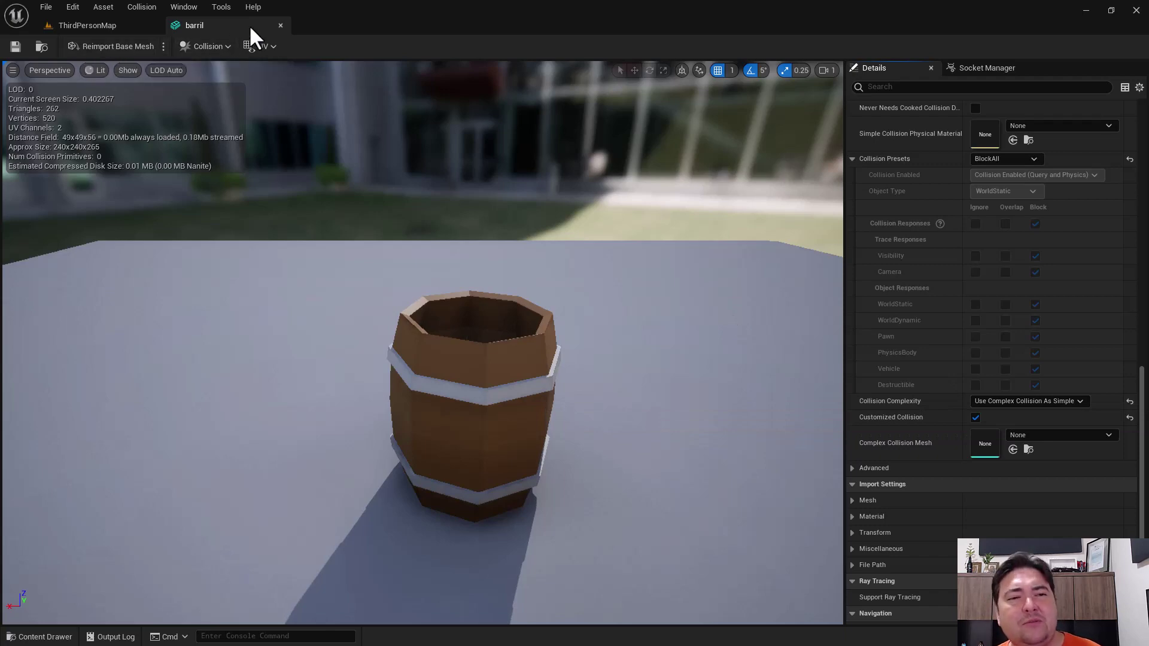
left_click(279, 25)
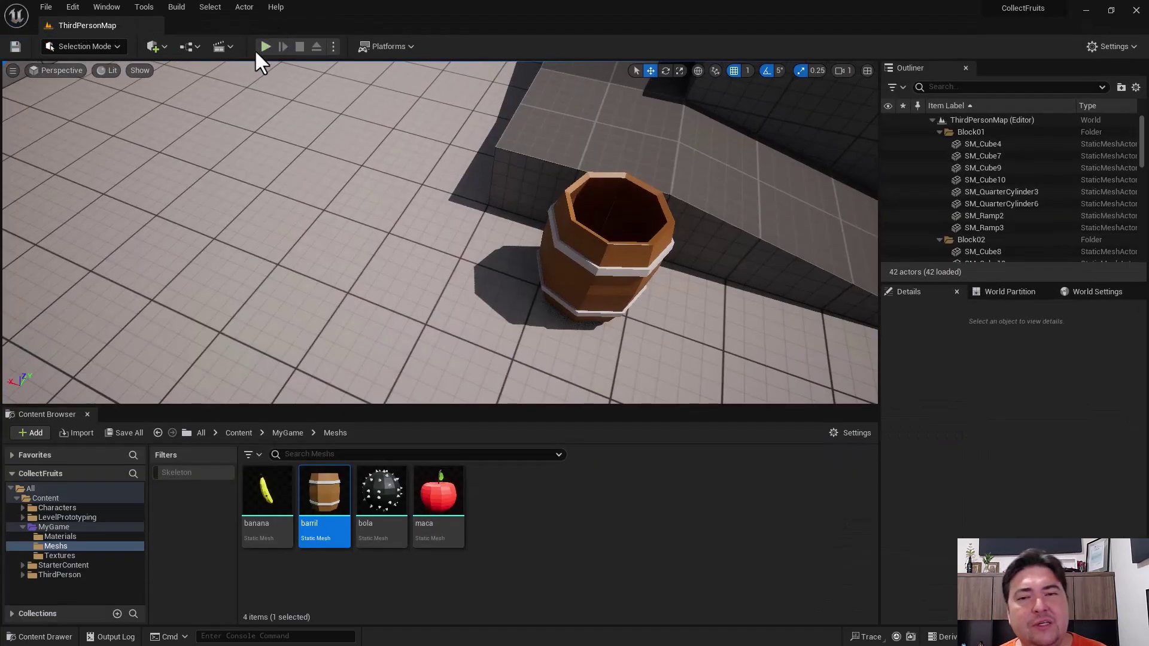